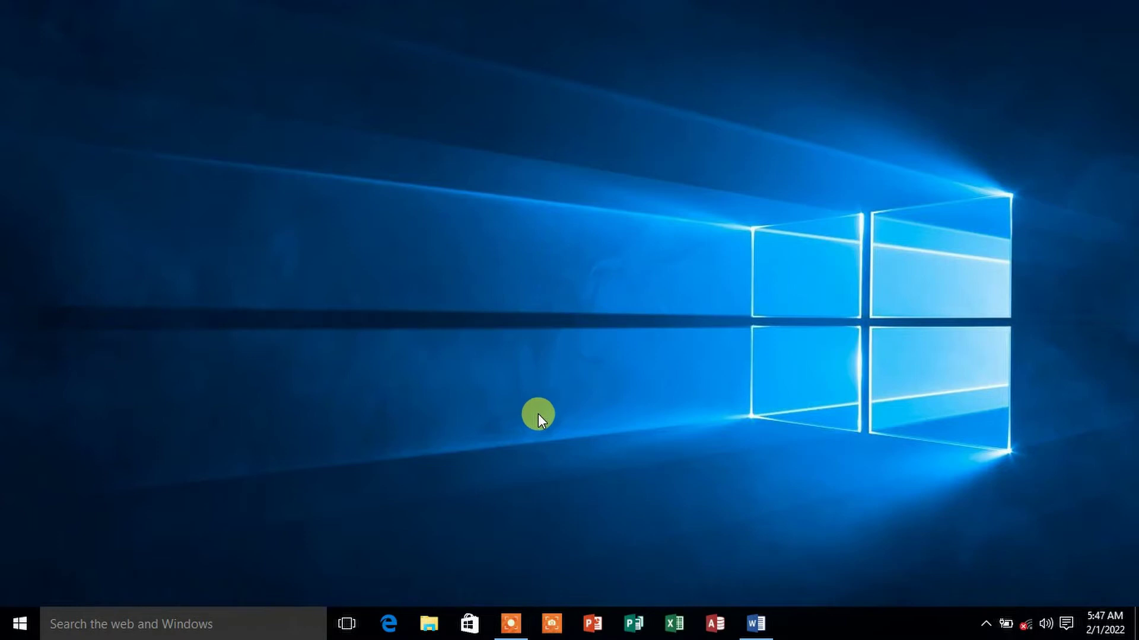
Refresh the desktop three times from its right-click menu.
right_click(578, 314)
click(622, 363)
right_click(586, 368)
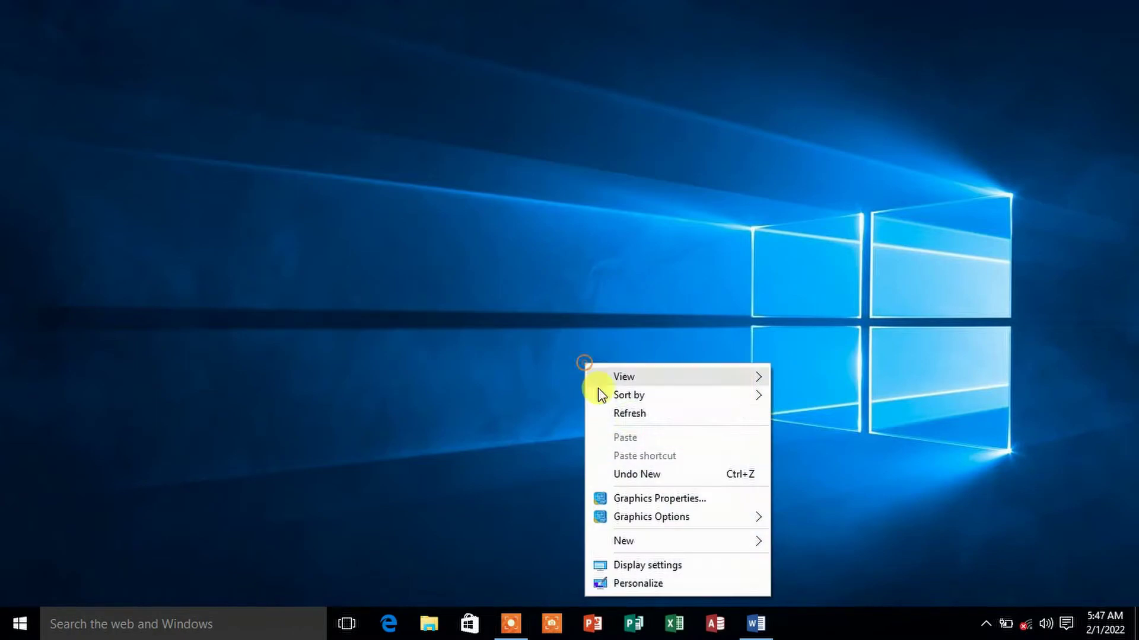
click(632, 415)
right_click(494, 300)
click(546, 351)
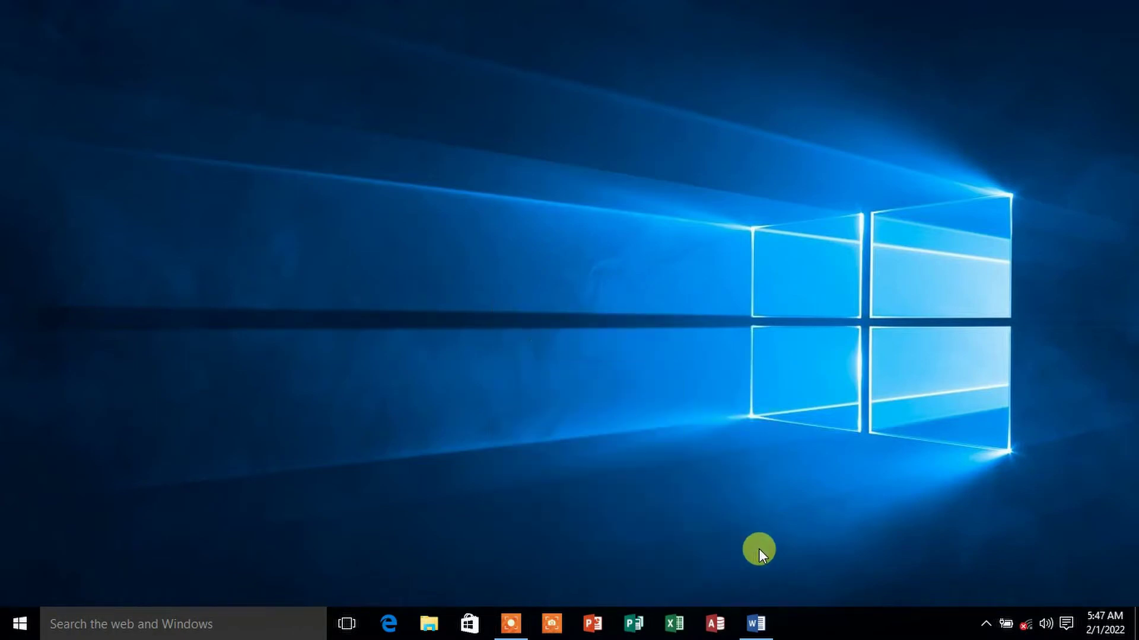
Restore Document1 from the taskbar, put the cursor on the page, and show the Insert tab.
click(759, 617)
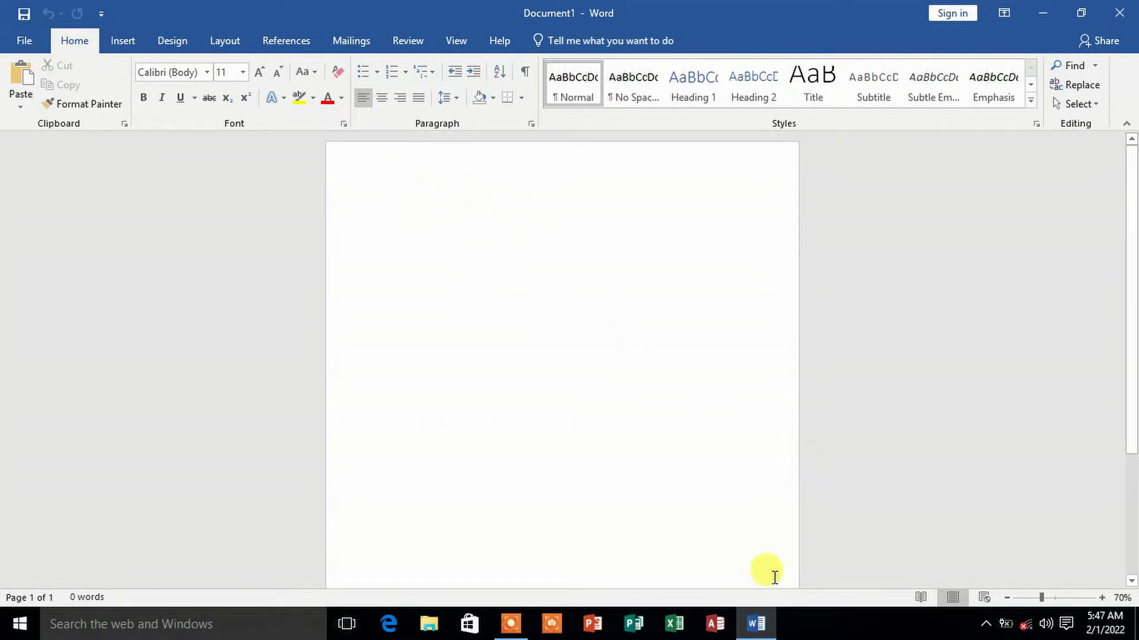
mouse_move(756, 624)
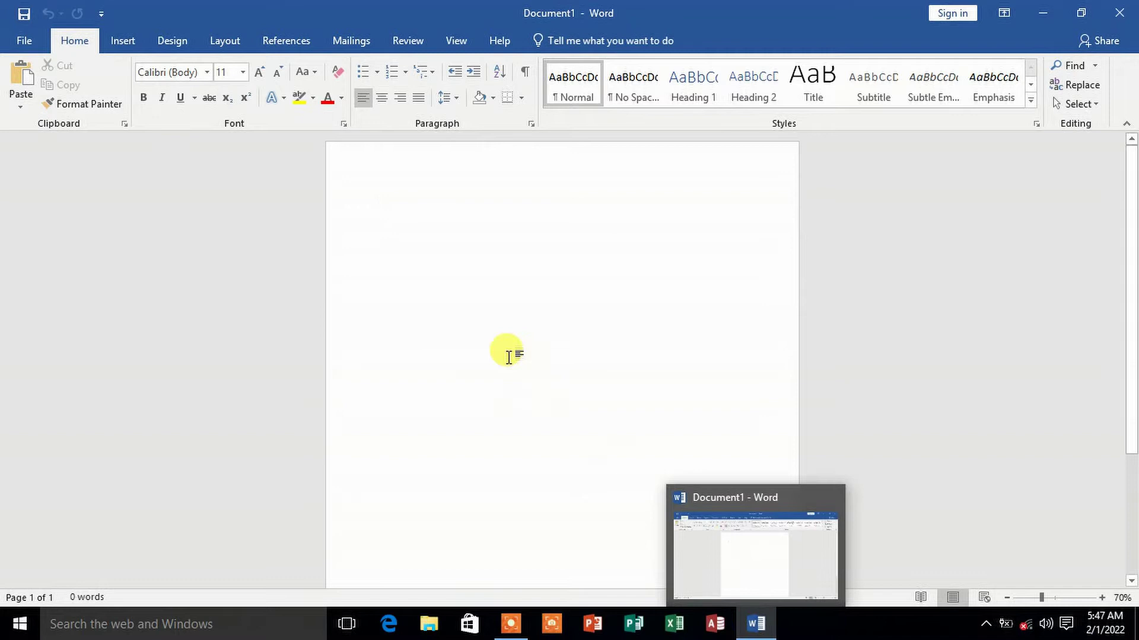
click(363, 193)
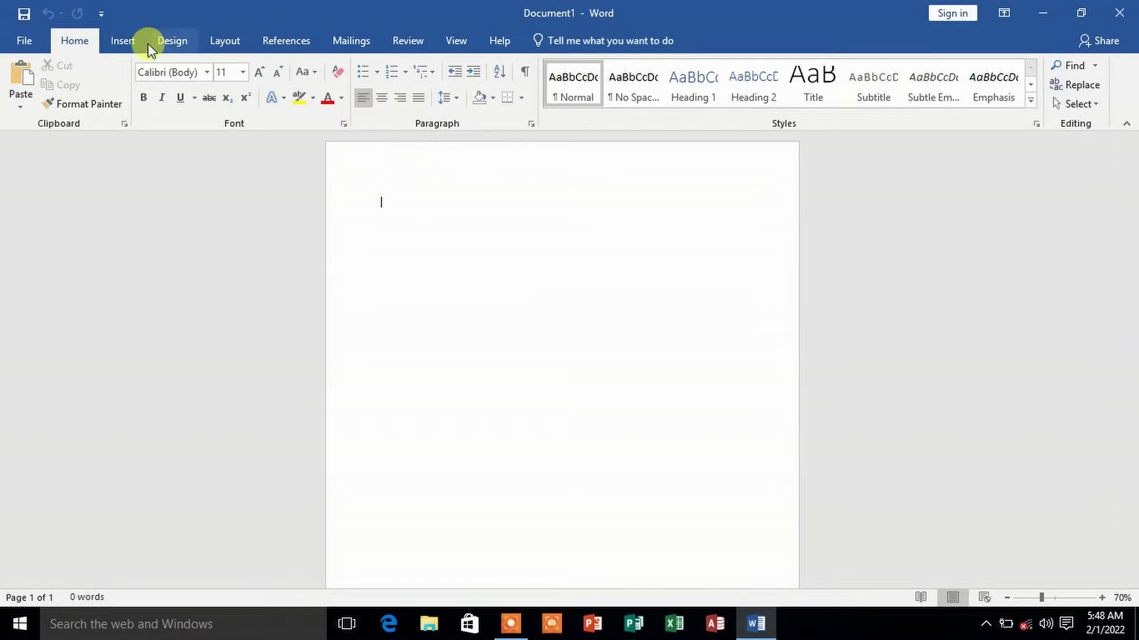
click(126, 42)
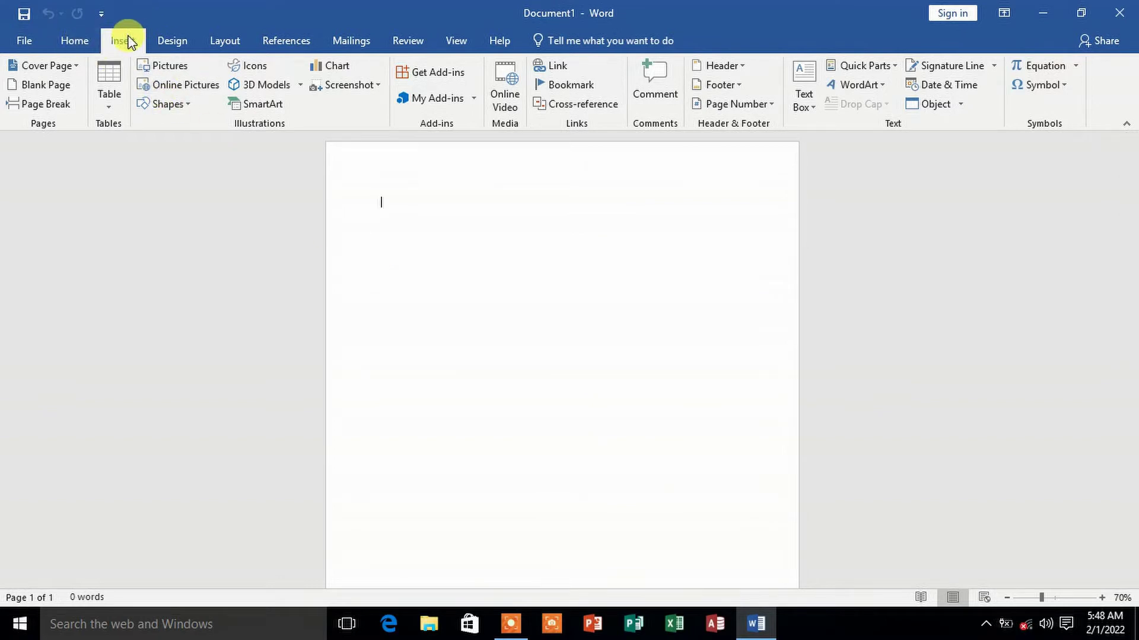
Insert the scanned Snap-on agreement picture from the Documents folder.
click(163, 62)
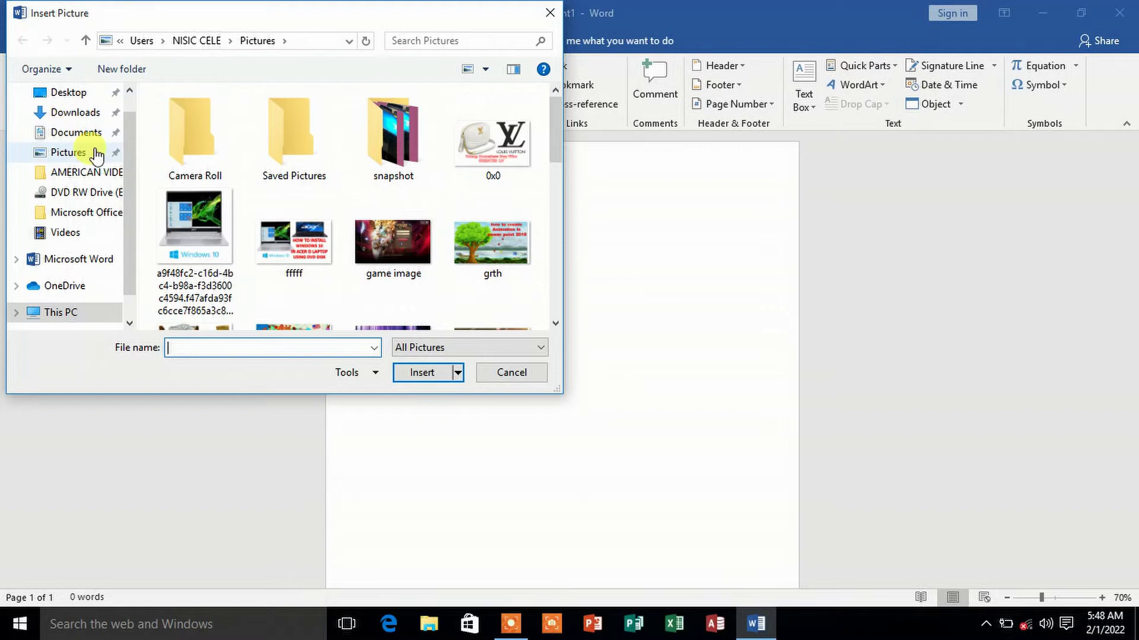
scroll(119, 149, up, 1)
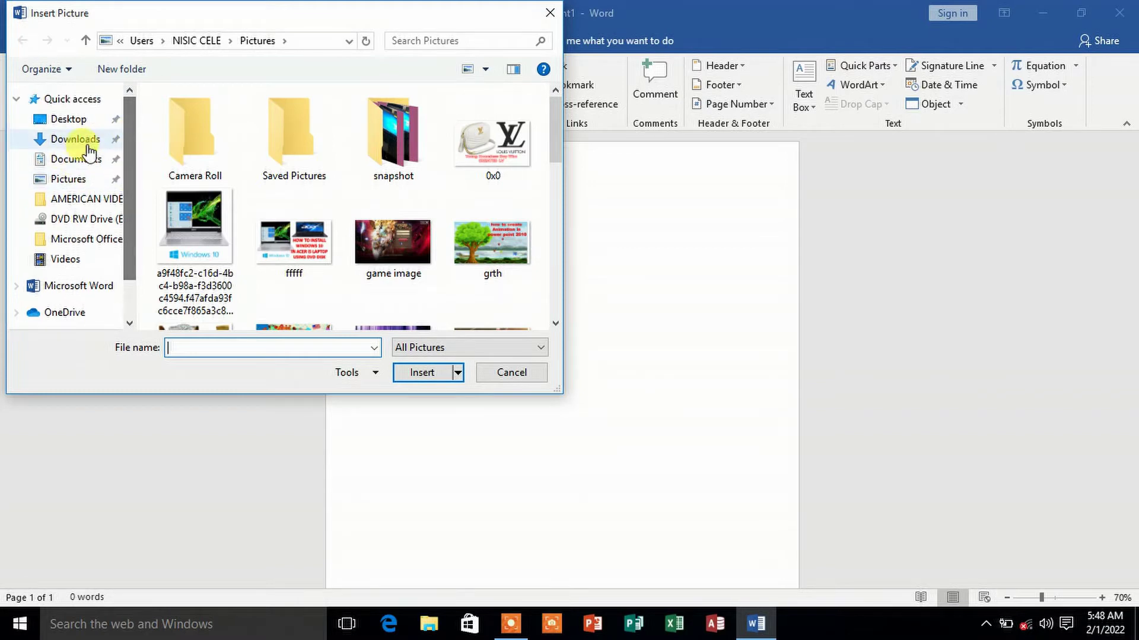
click(74, 160)
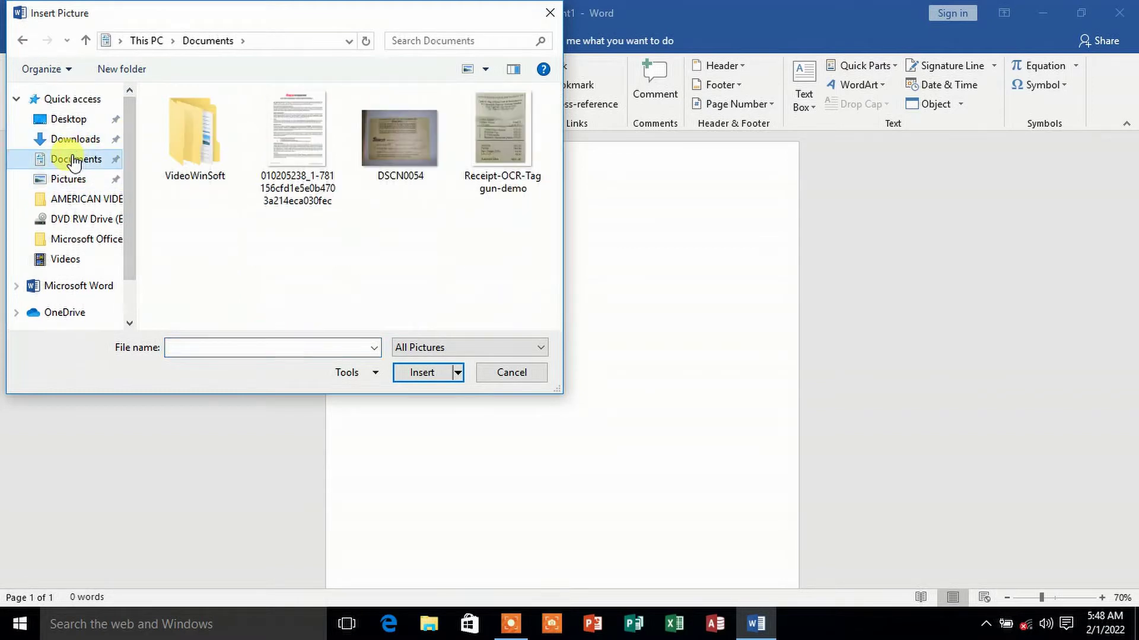
click(295, 136)
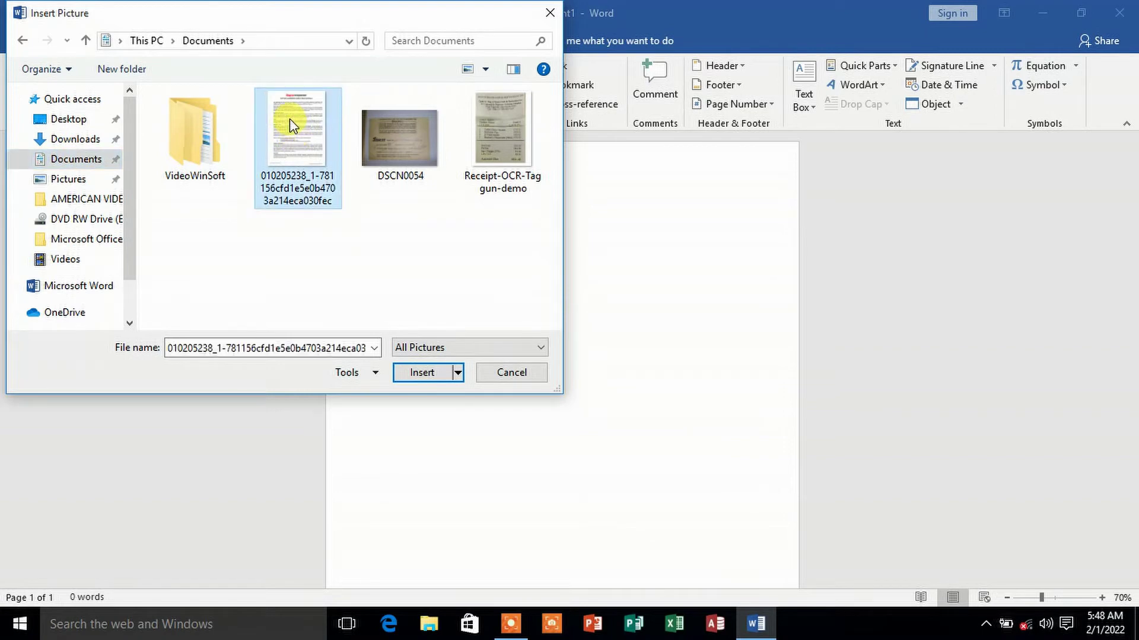
click(422, 373)
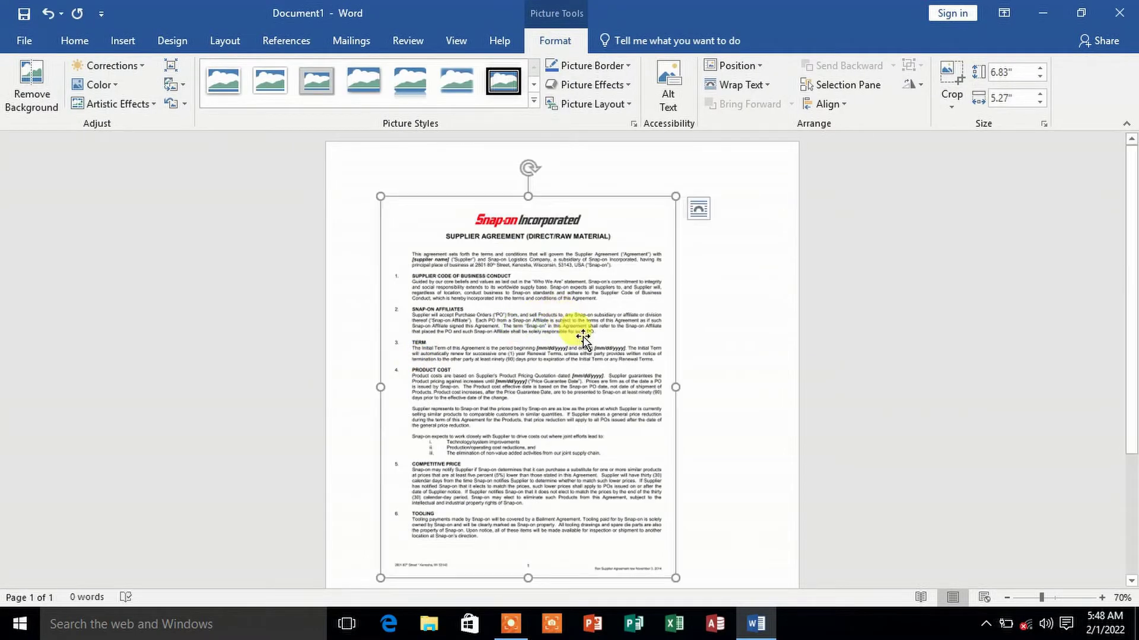
Move the agreement image, widen it to 6.25 inches, and set Tight text wrapping.
mouse_move(547, 288)
mouse_down()
mouse_move(559, 307)
mouse_move(501, 292)
mouse_up()
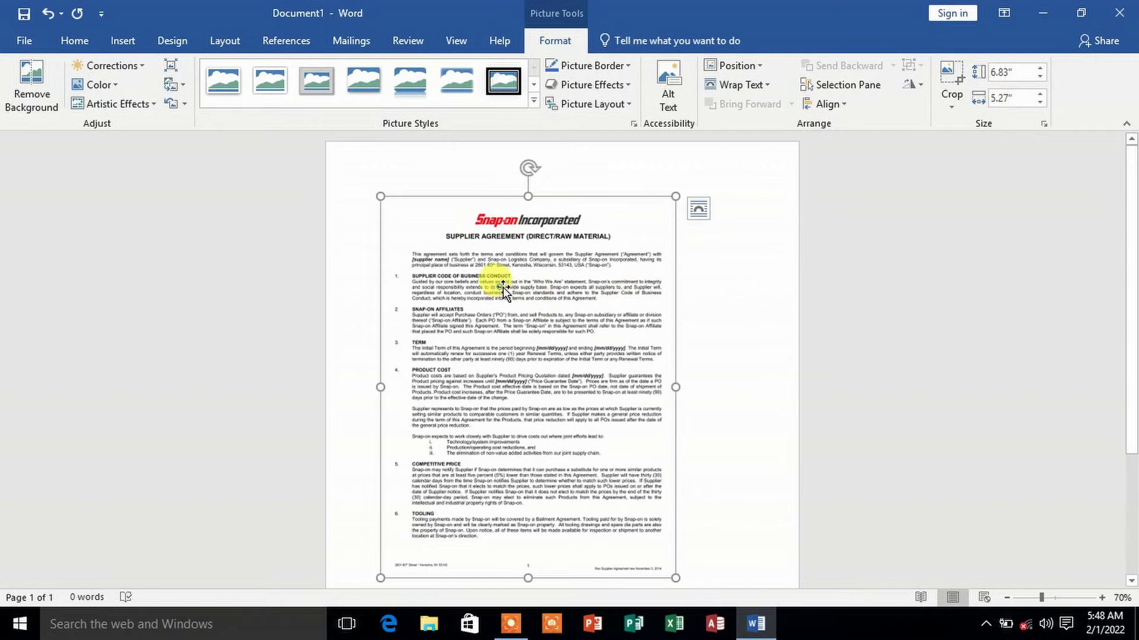
click(549, 249)
drag(675, 386, 731, 387)
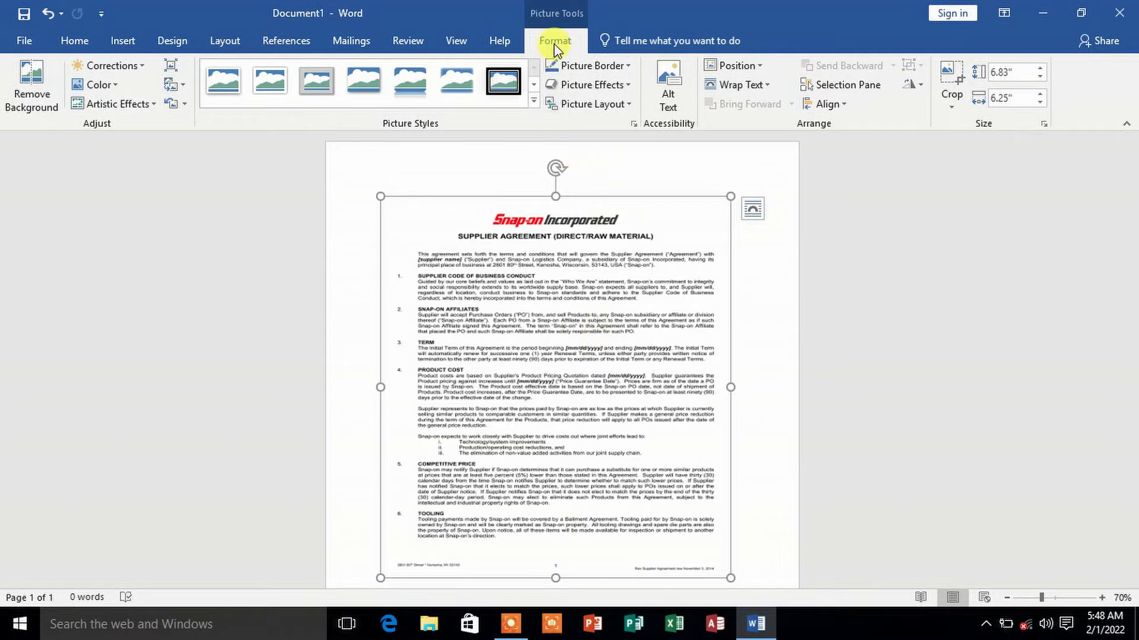
click(773, 86)
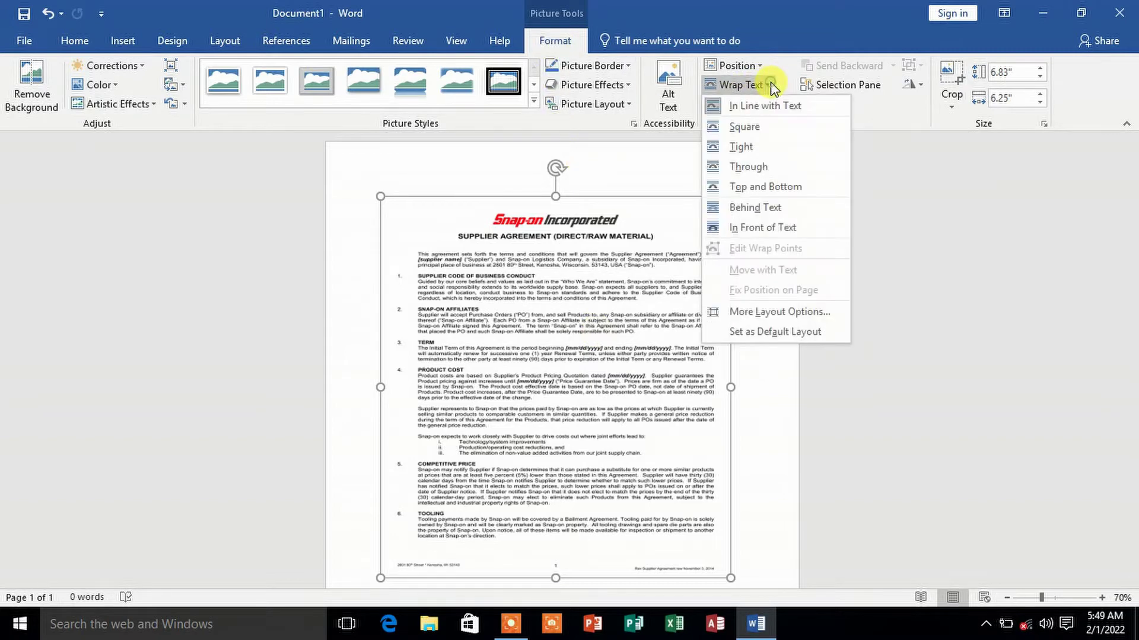
click(750, 147)
Centre the image on the page and stretch it to about 8.98 by 6.51 inches.
scroll(679, 274, down, 2)
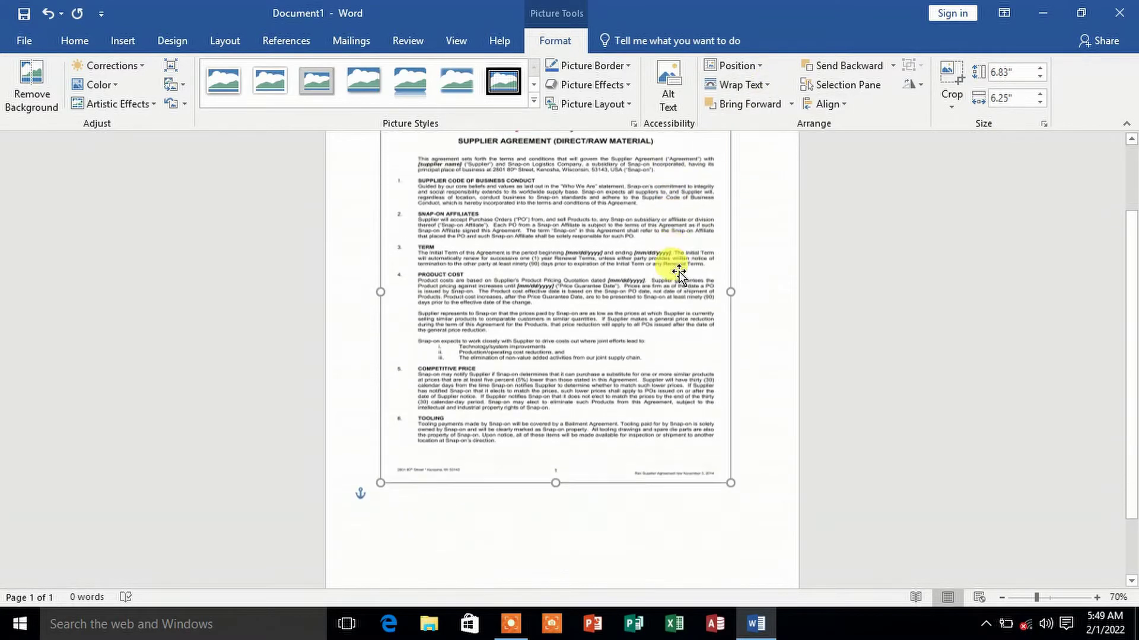
drag(679, 274, 602, 246)
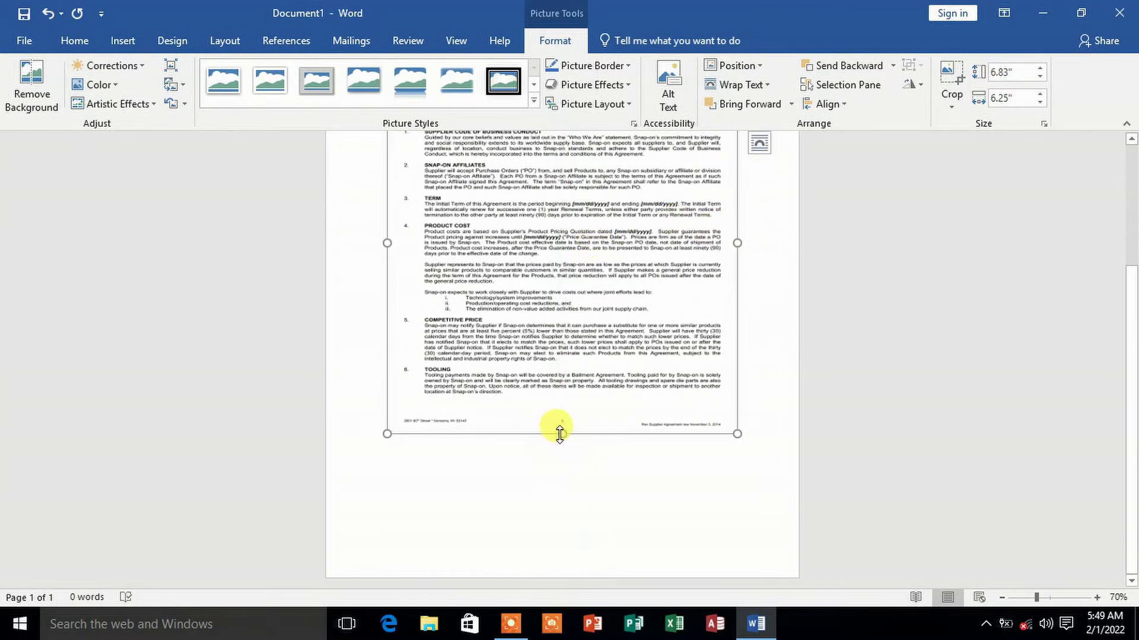
drag(561, 434, 553, 531)
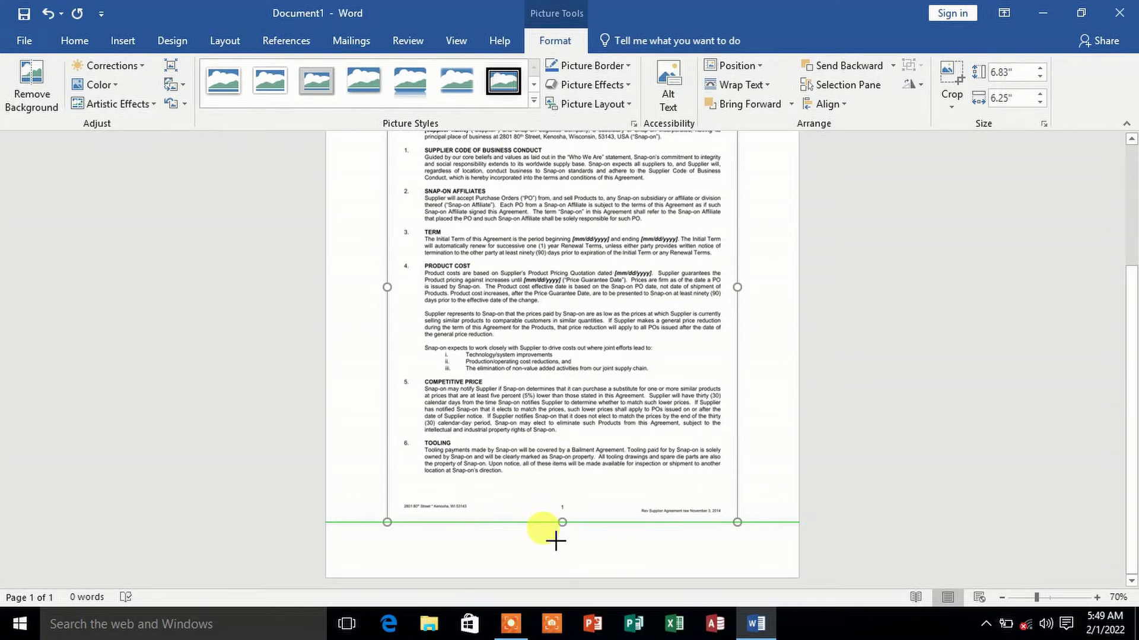
mouse_move(387, 287)
mouse_down()
mouse_move(352, 298)
mouse_move(389, 292)
mouse_up()
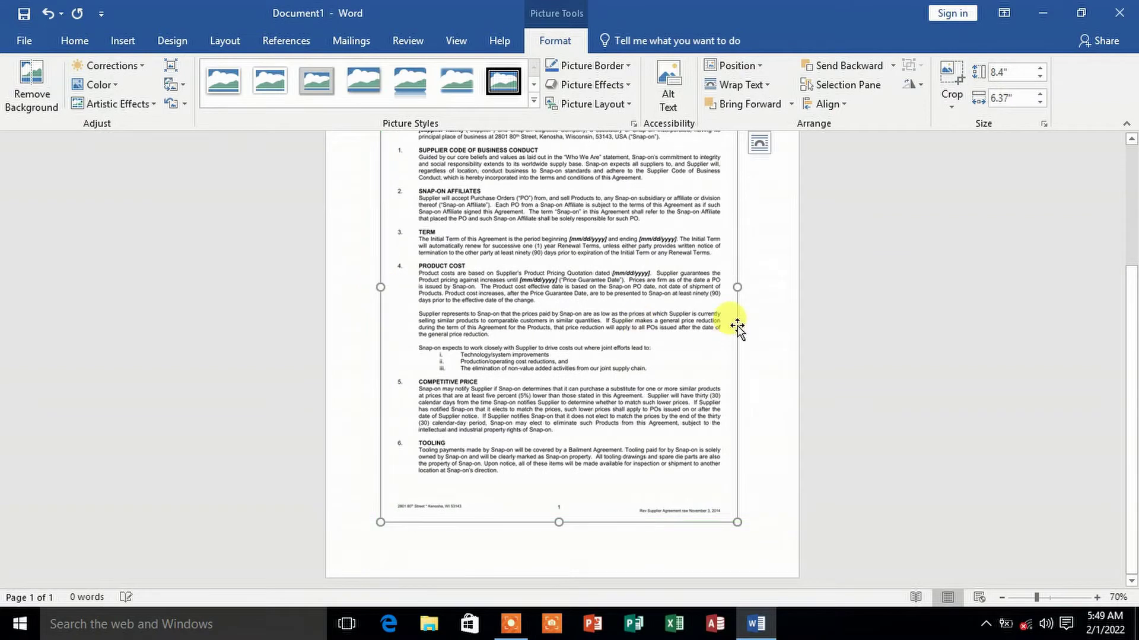
drag(737, 287, 745, 289)
scroll(796, 356, up, 3)
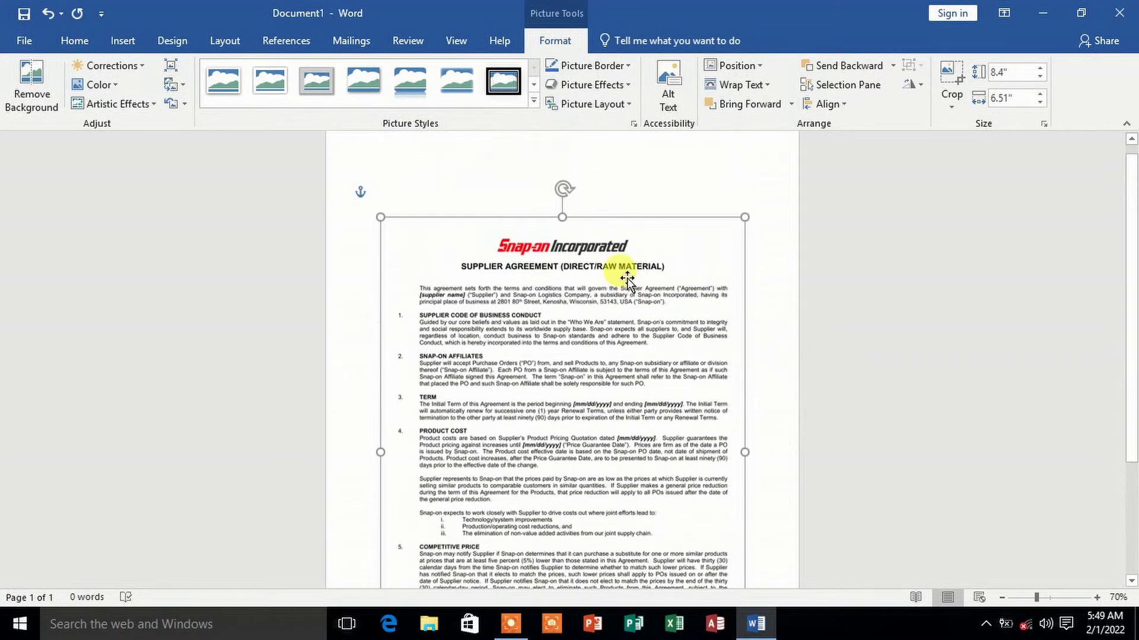
drag(562, 217, 565, 177)
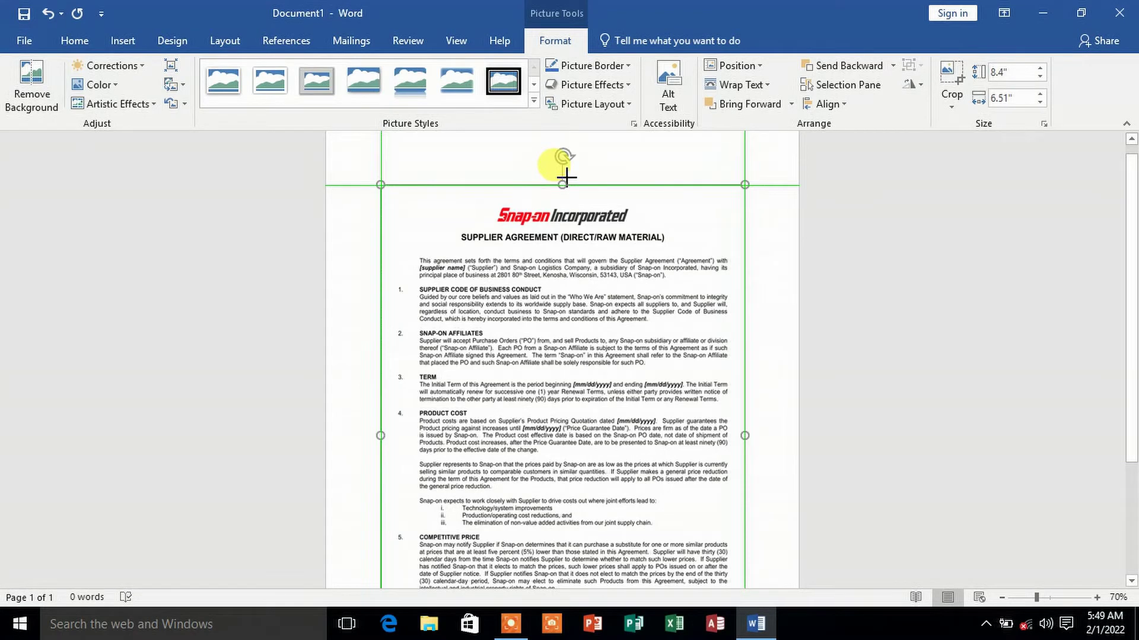
drag(565, 177, 566, 177)
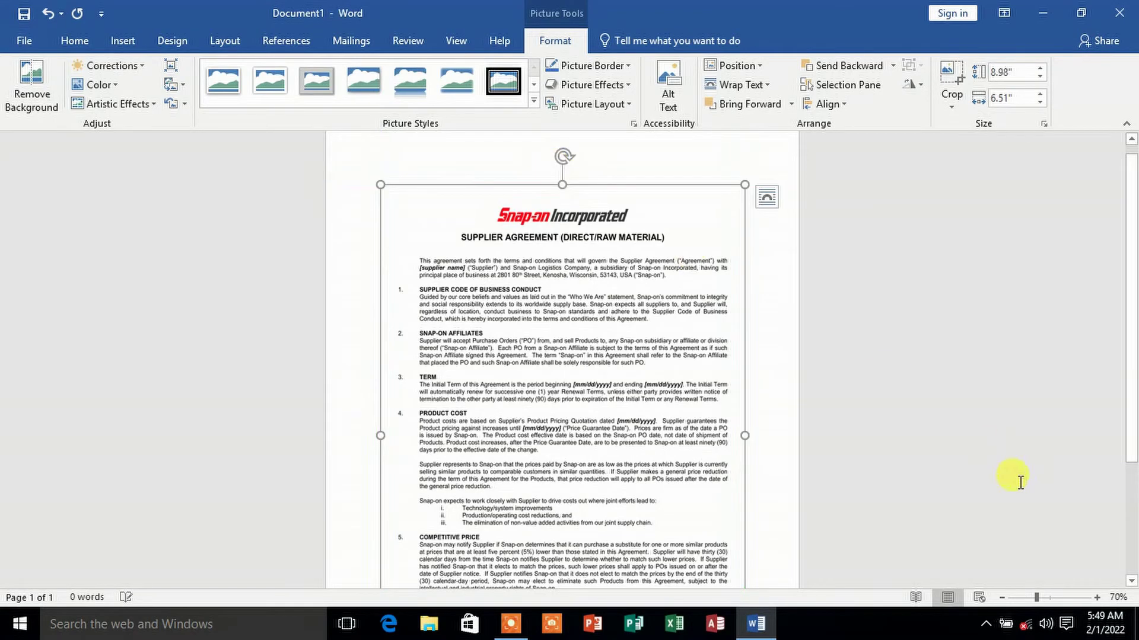
click(1002, 597)
click(1002, 598)
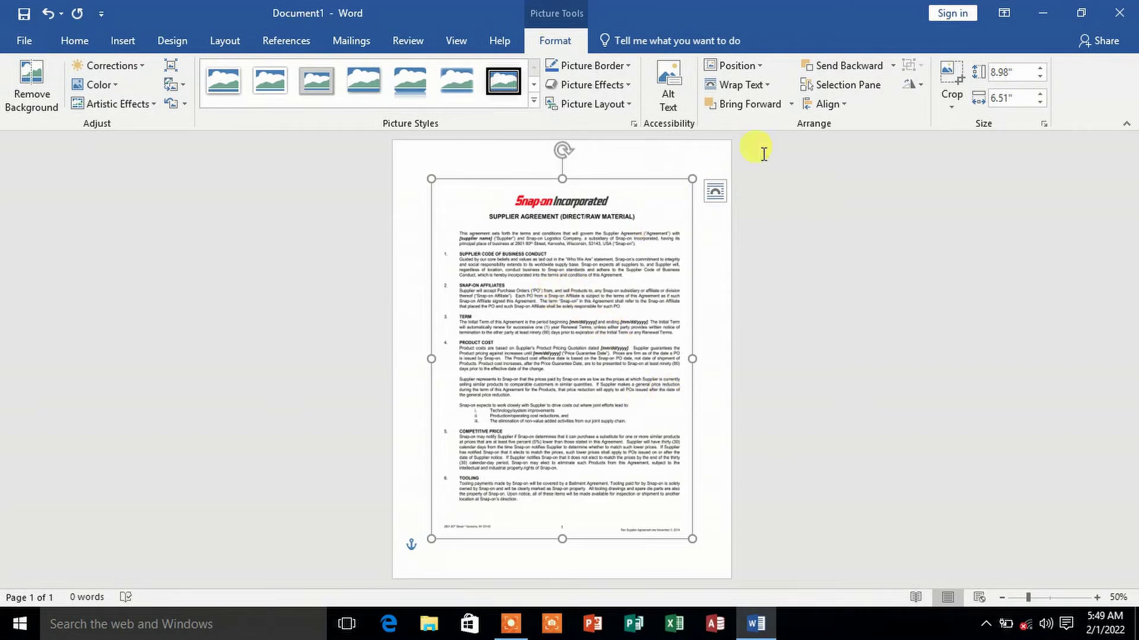
Align the agreement image to the page centre, then deselect and reselect it.
click(844, 107)
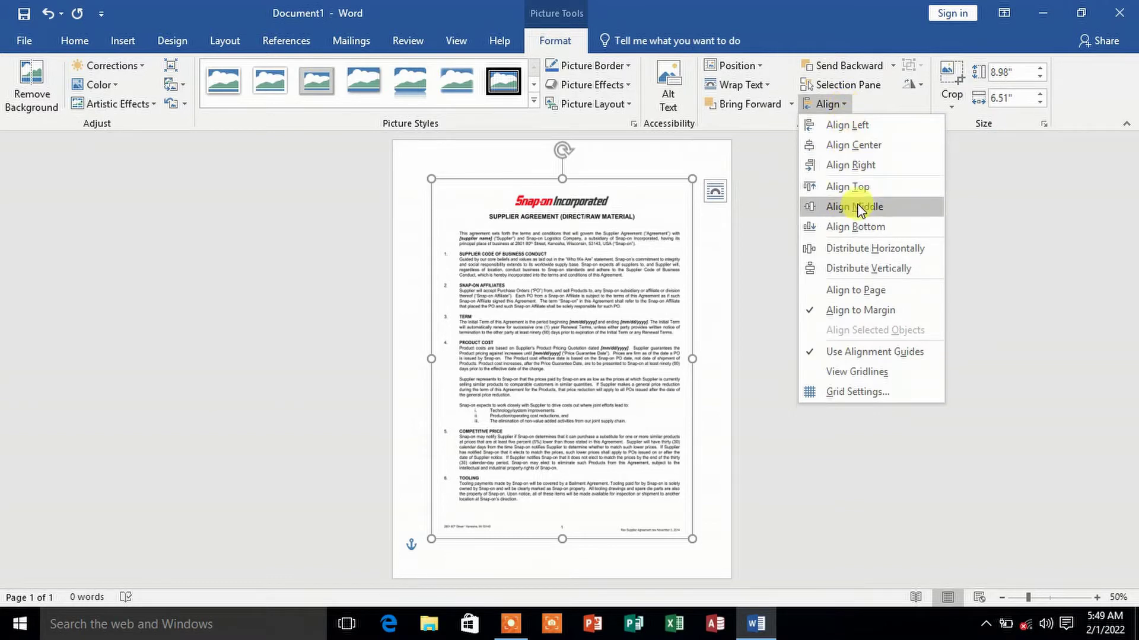
click(866, 147)
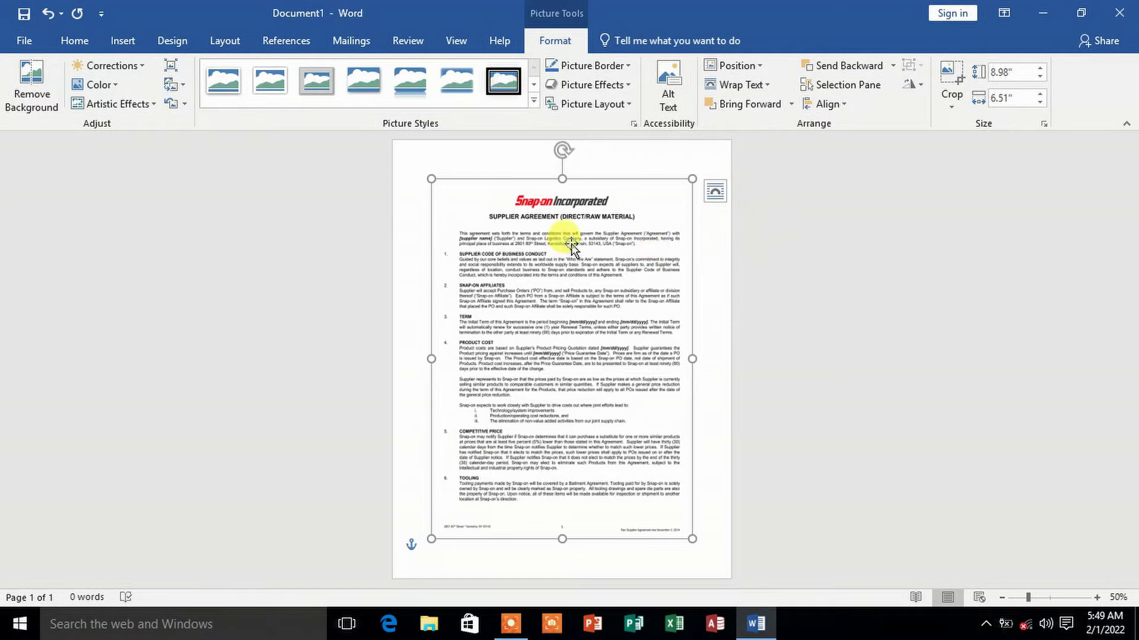
click(758, 242)
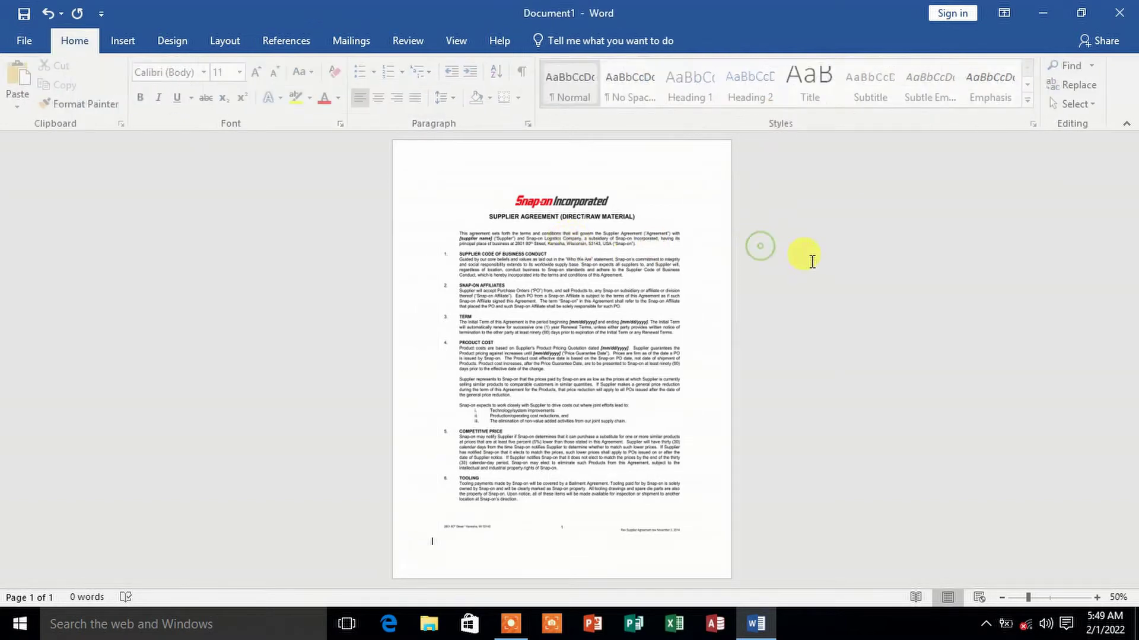
click(589, 252)
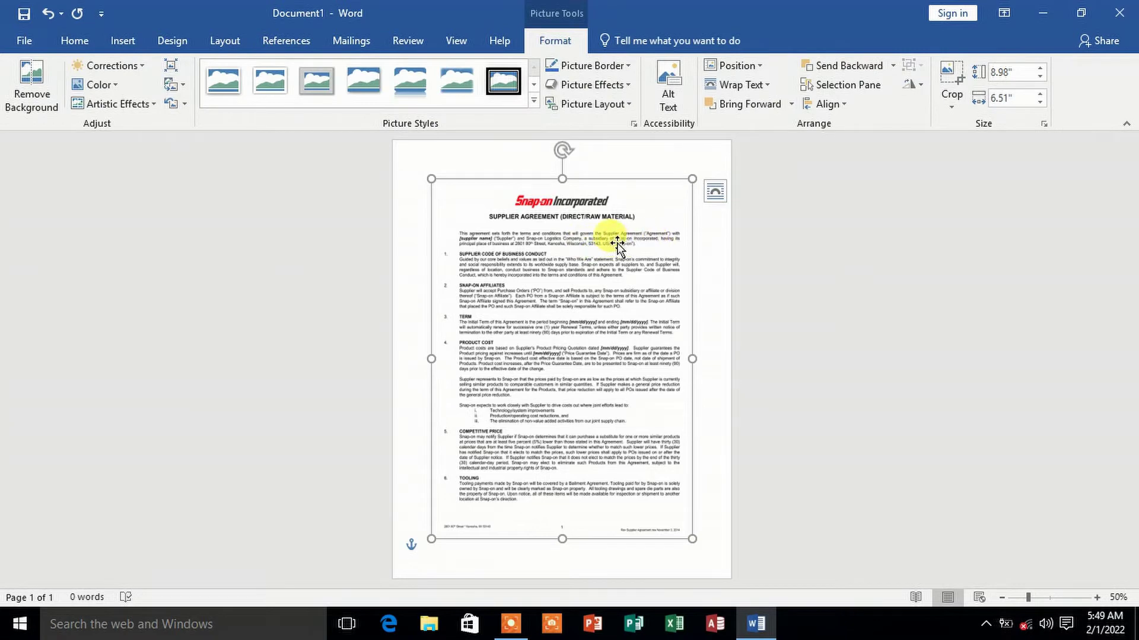
click(546, 42)
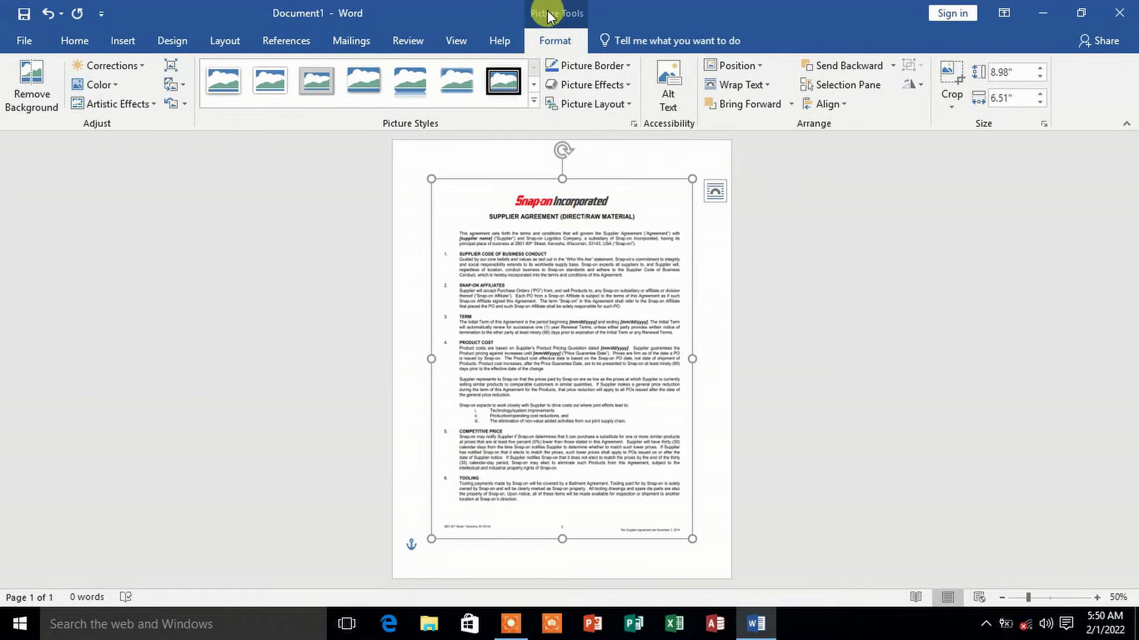
click(794, 242)
click(567, 234)
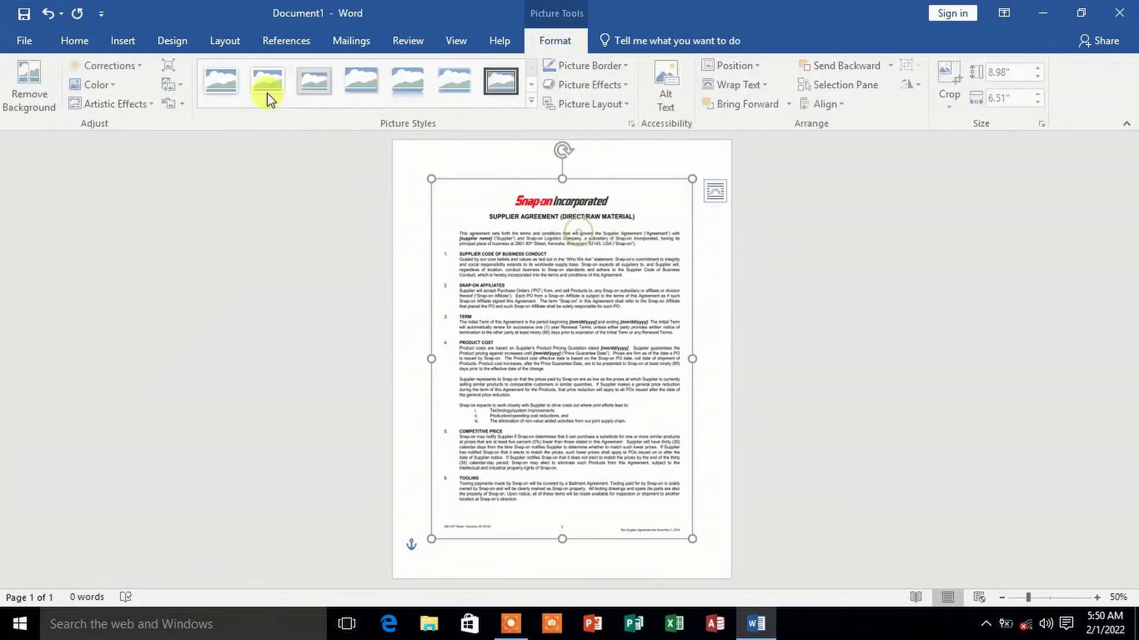
Publish the page as a PDF file named Doc1 on the Desktop.
click(23, 41)
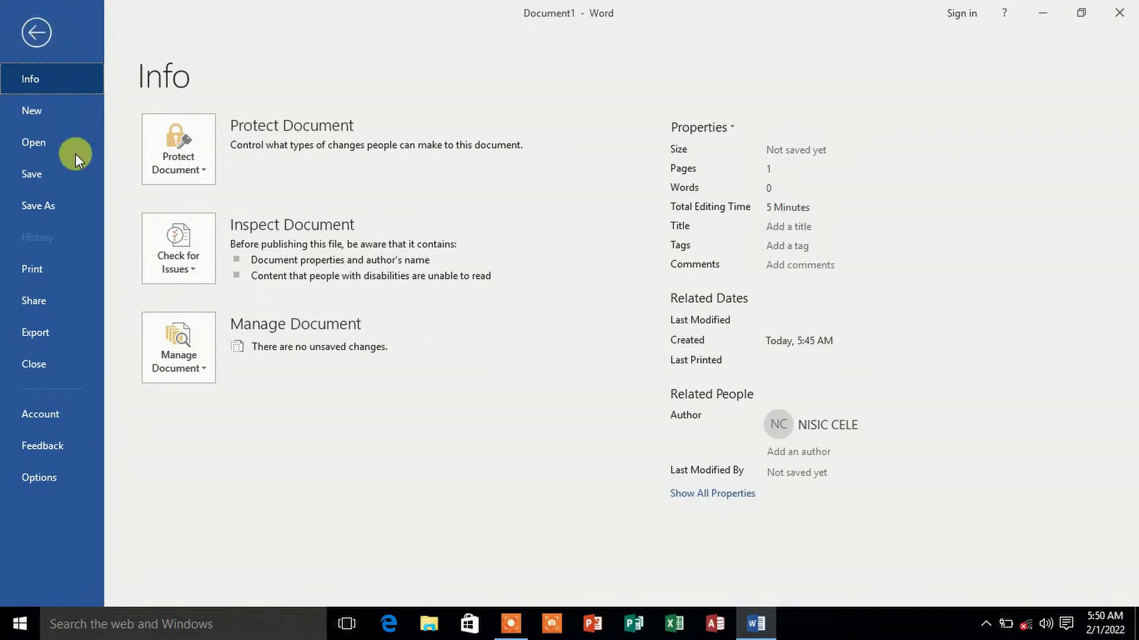
click(53, 336)
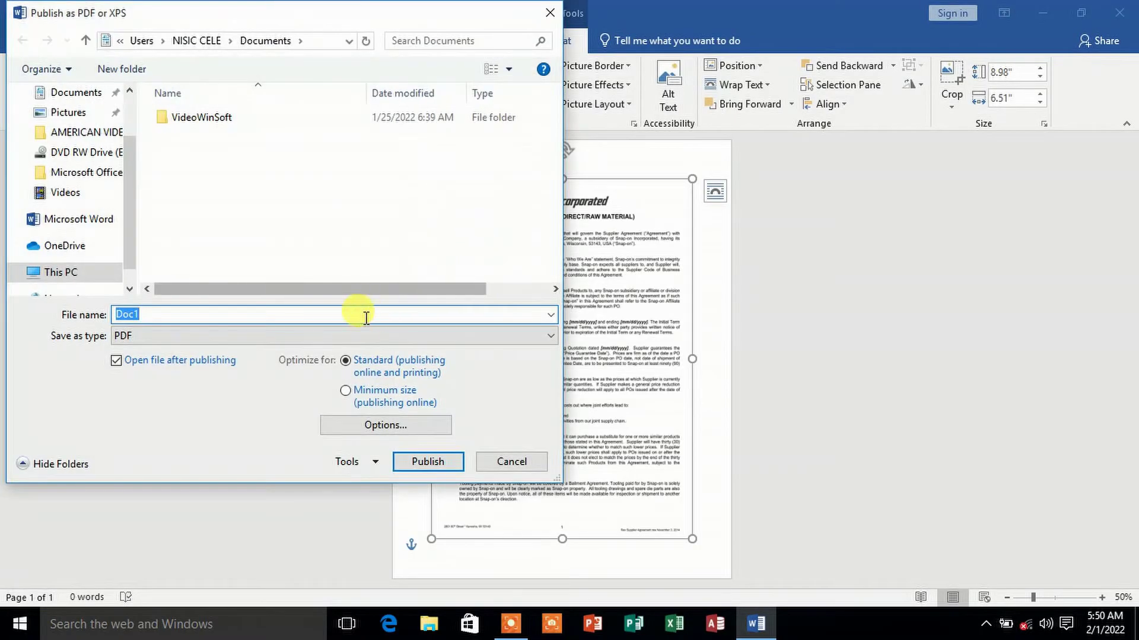
click(275, 336)
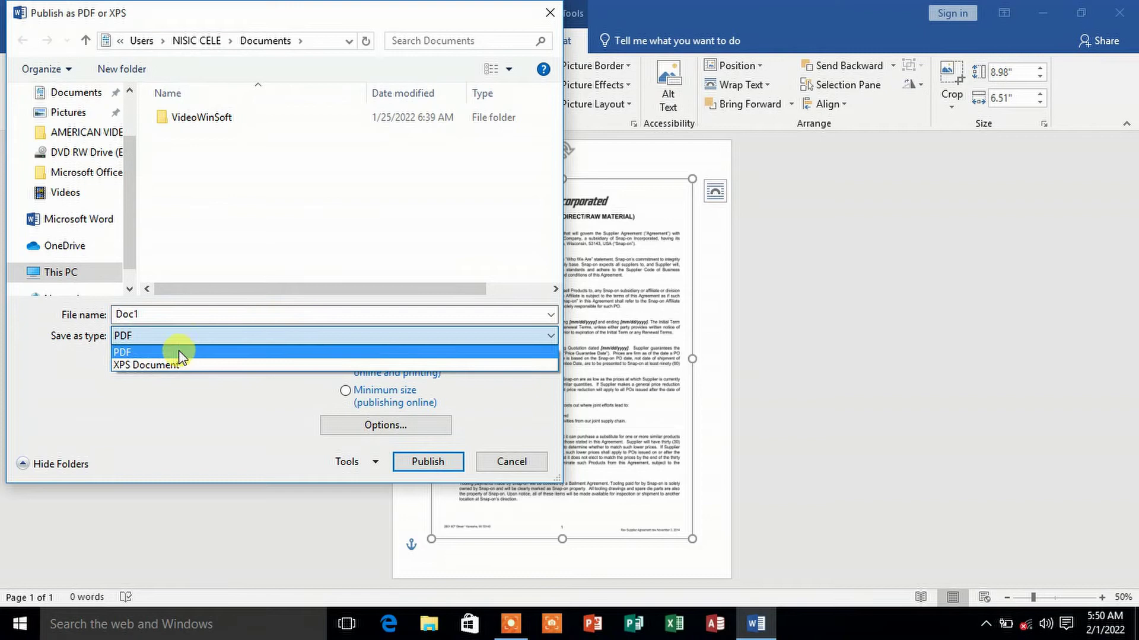
click(159, 353)
double_click(144, 314)
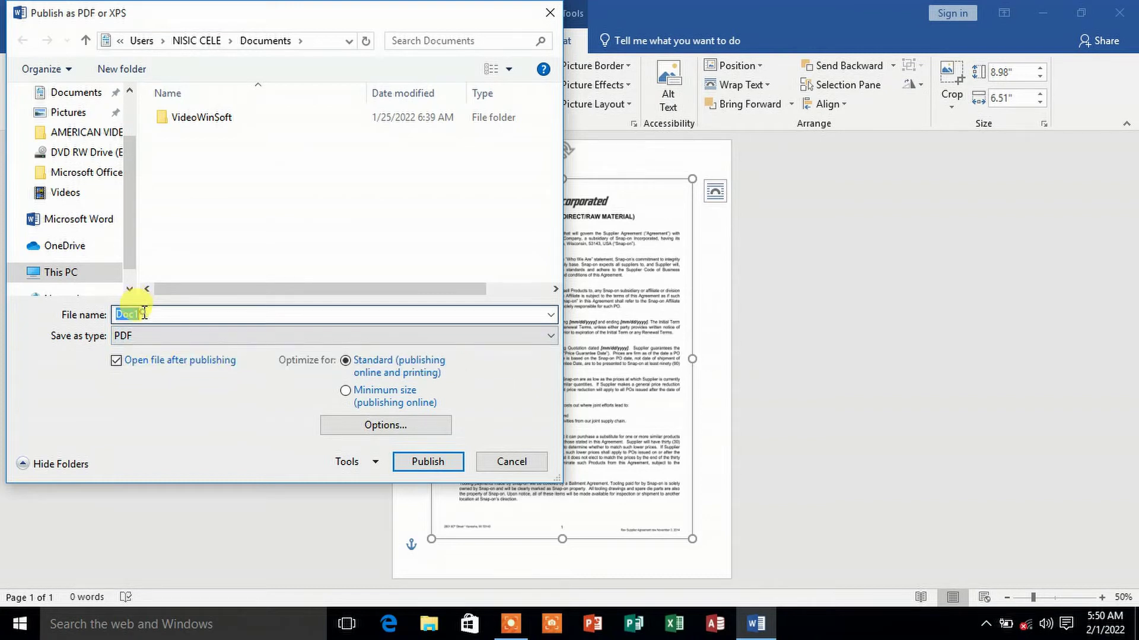
click(144, 314)
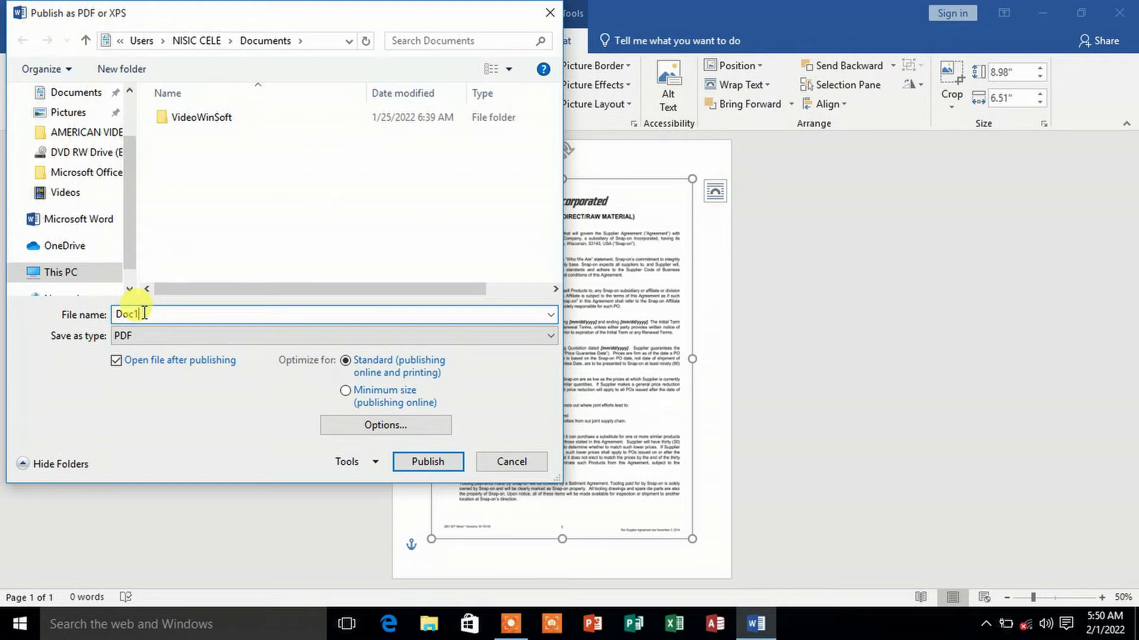
drag(132, 245, 128, 166)
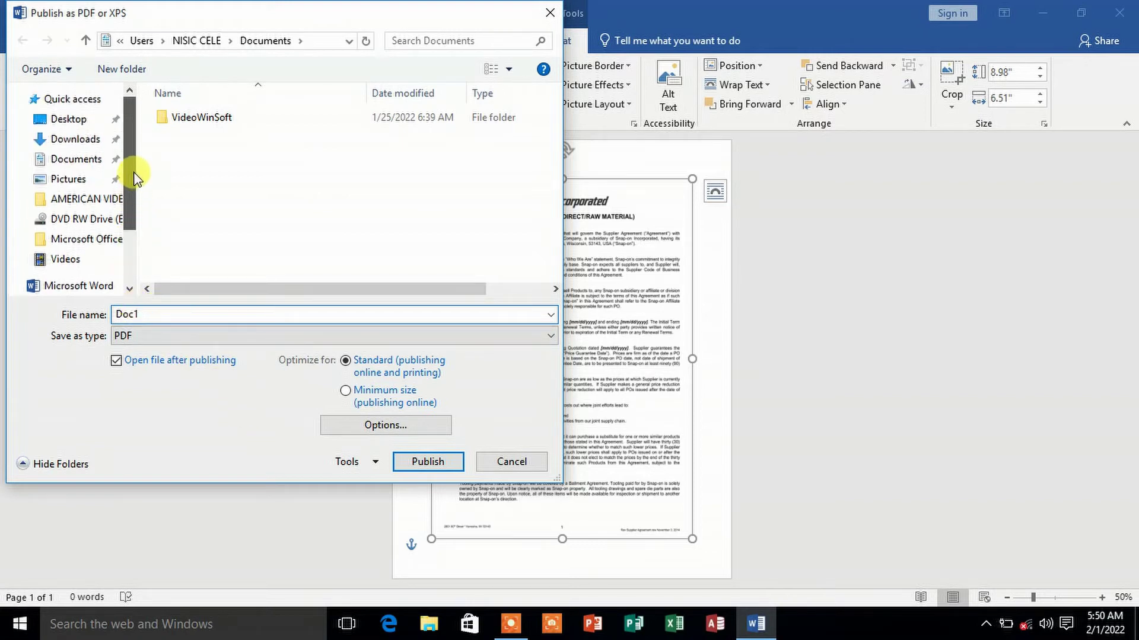
click(67, 125)
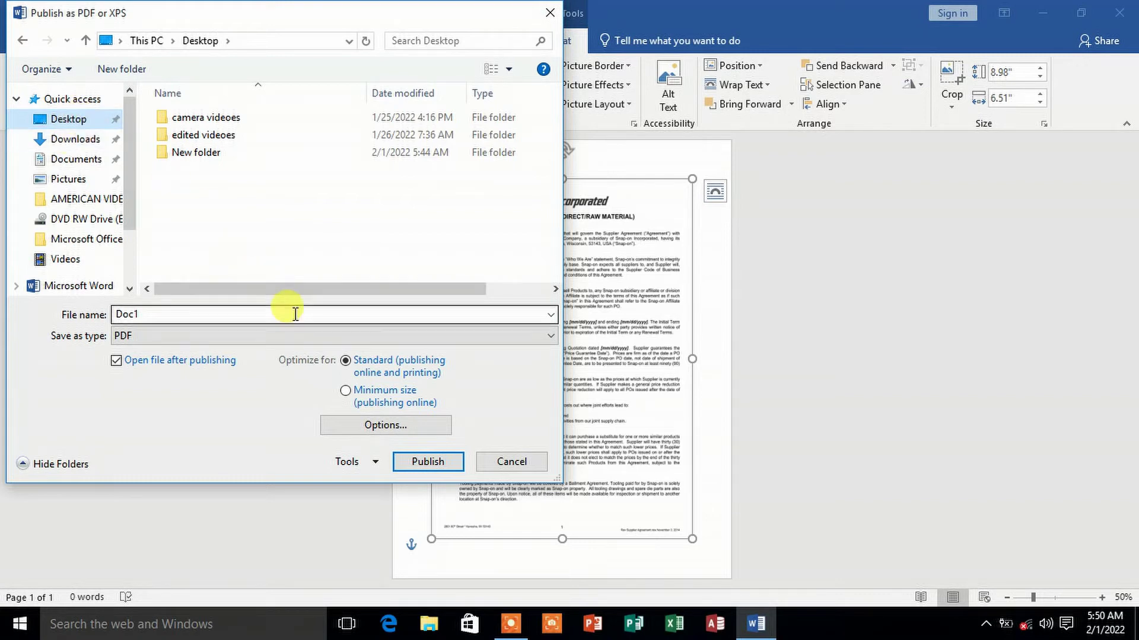
click(438, 464)
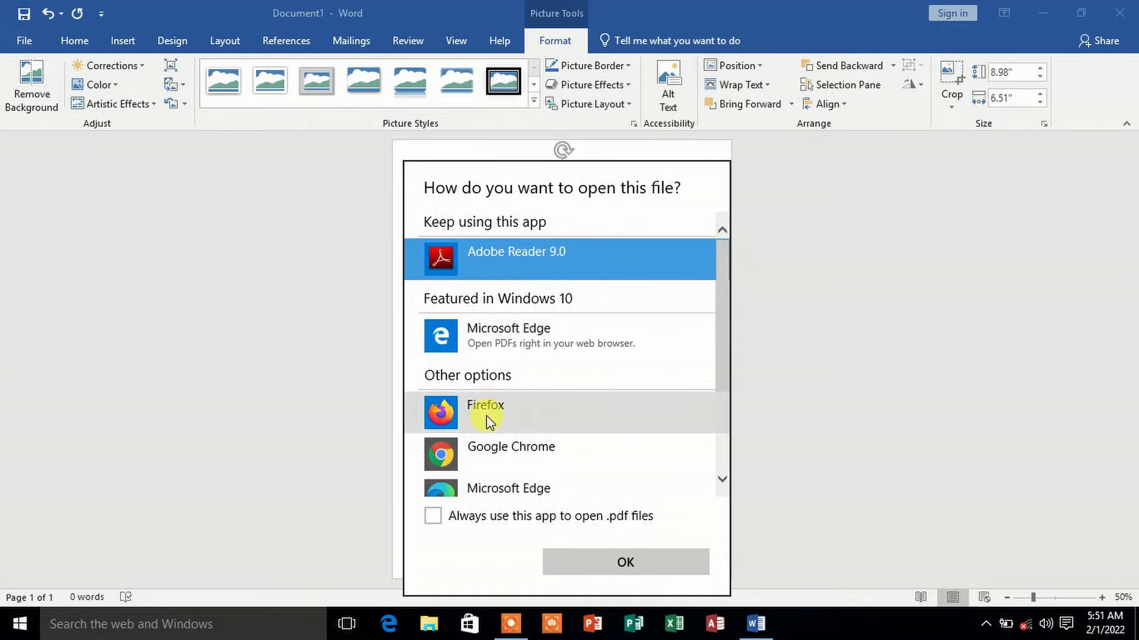
Make Adobe Reader 9.0 the default PDF app and open Doc1.pdf in it.
click(433, 517)
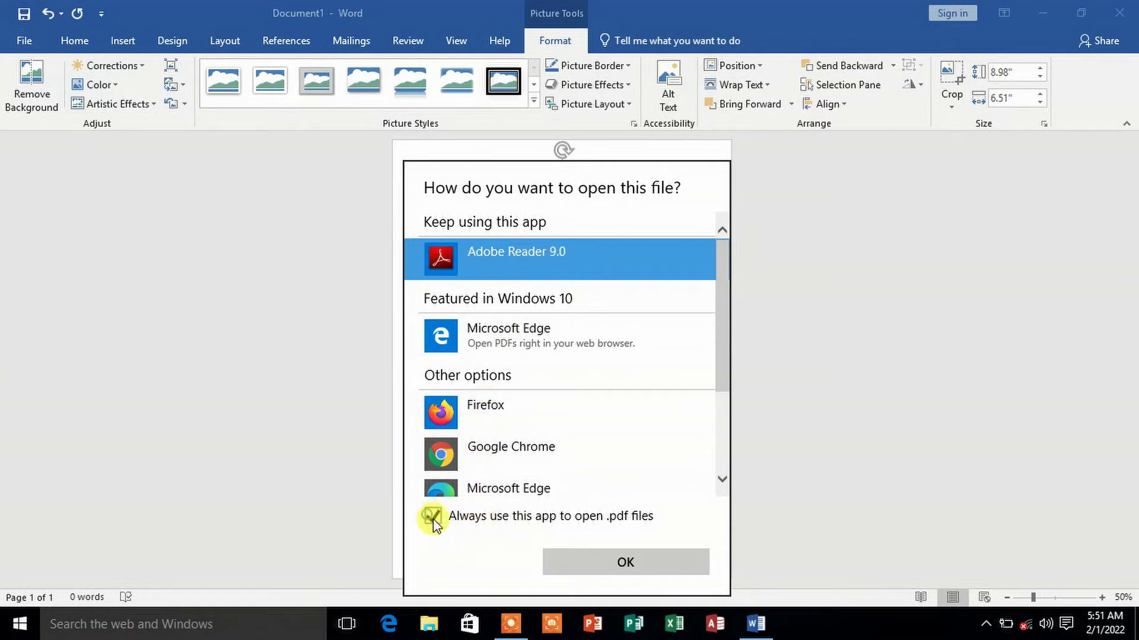
click(609, 565)
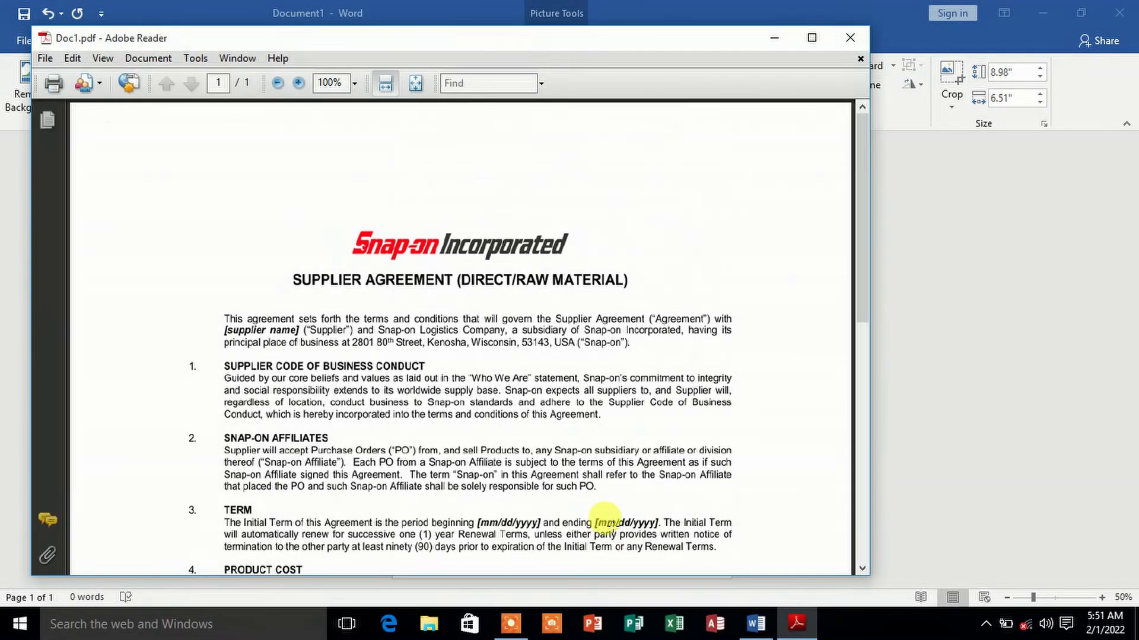
Scroll through Doc1.pdf in Adobe Reader, then close the Reader window.
scroll(599, 243, down, 3)
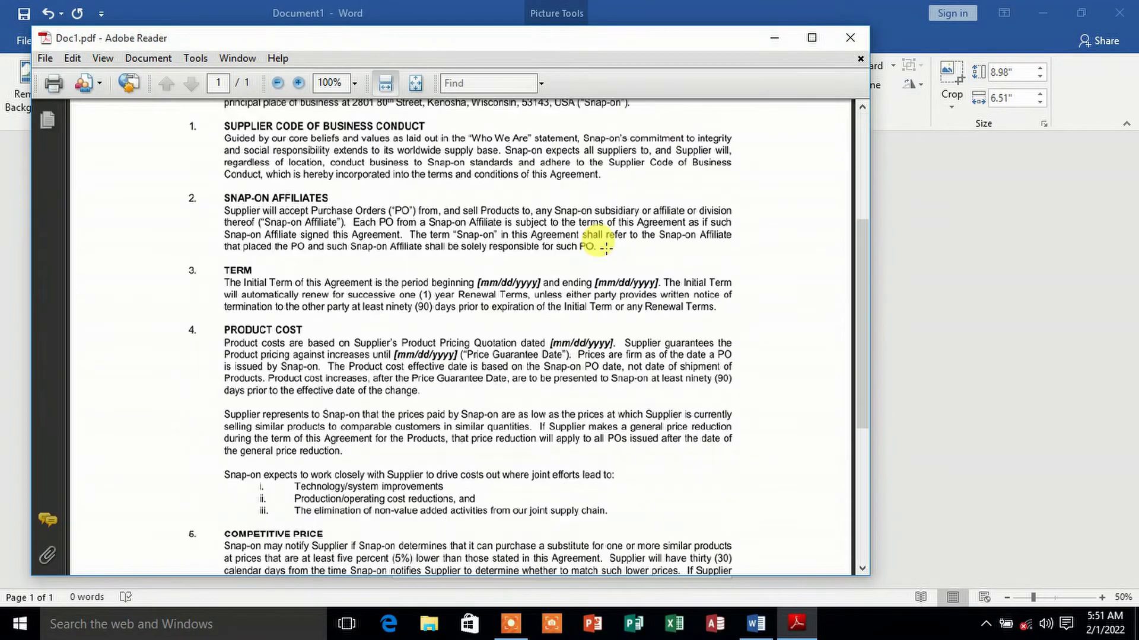
scroll(600, 243, down, 3)
scroll(602, 243, down, 2)
scroll(603, 237, up, 4)
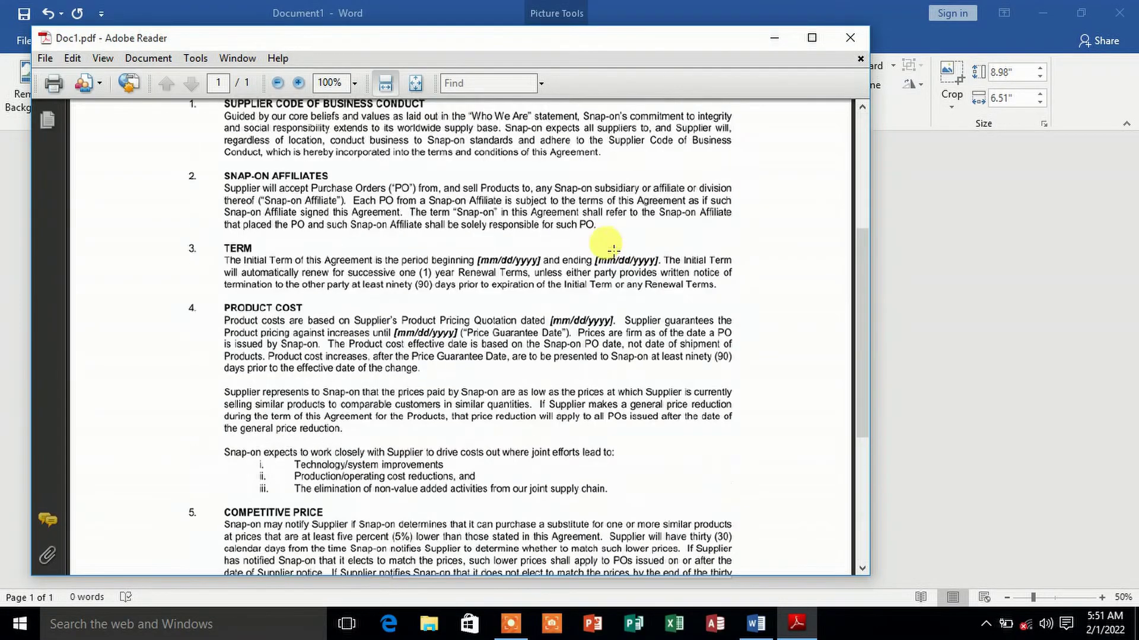
scroll(611, 237, up, 4)
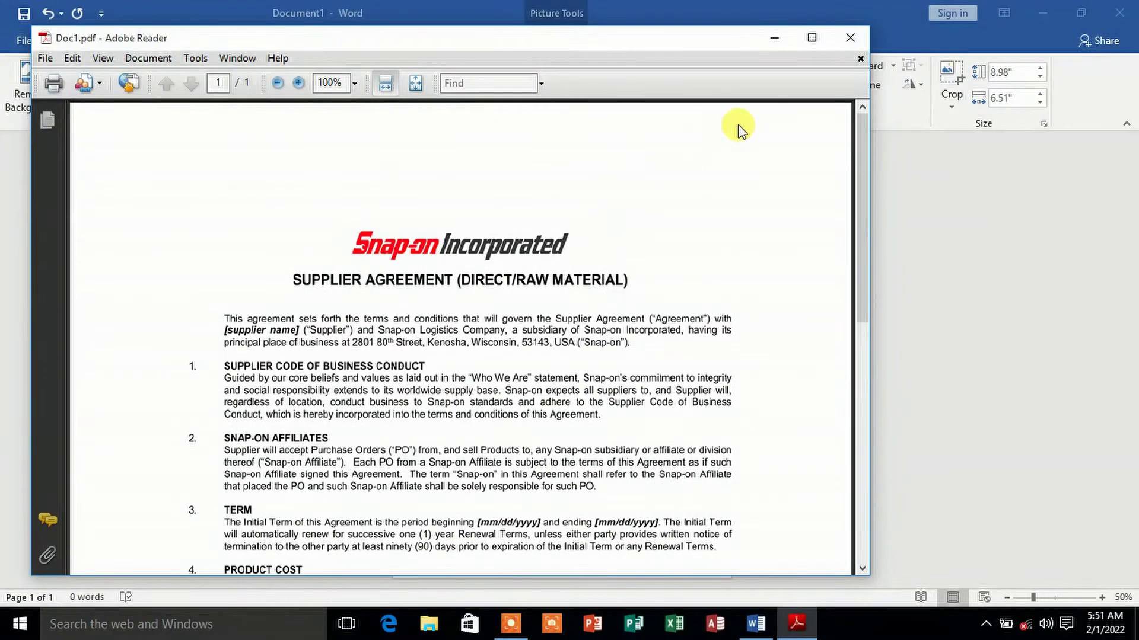
click(856, 42)
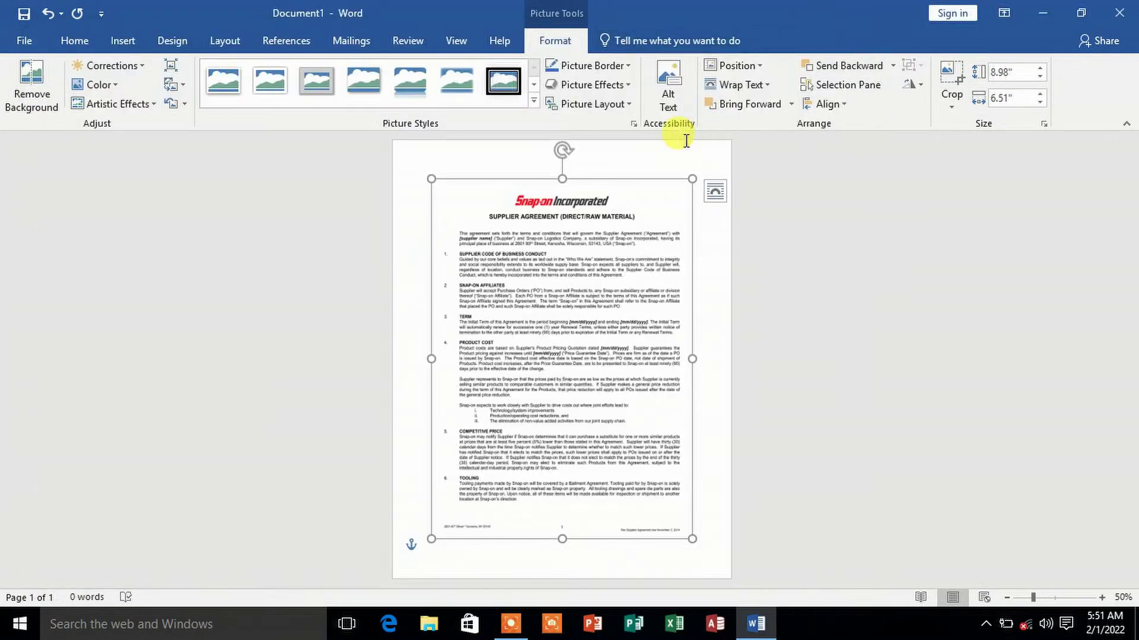
Delete the agreement picture, undo, cut it, undo, then redo to remove it.
click(843, 234)
click(603, 251)
key(Delete)
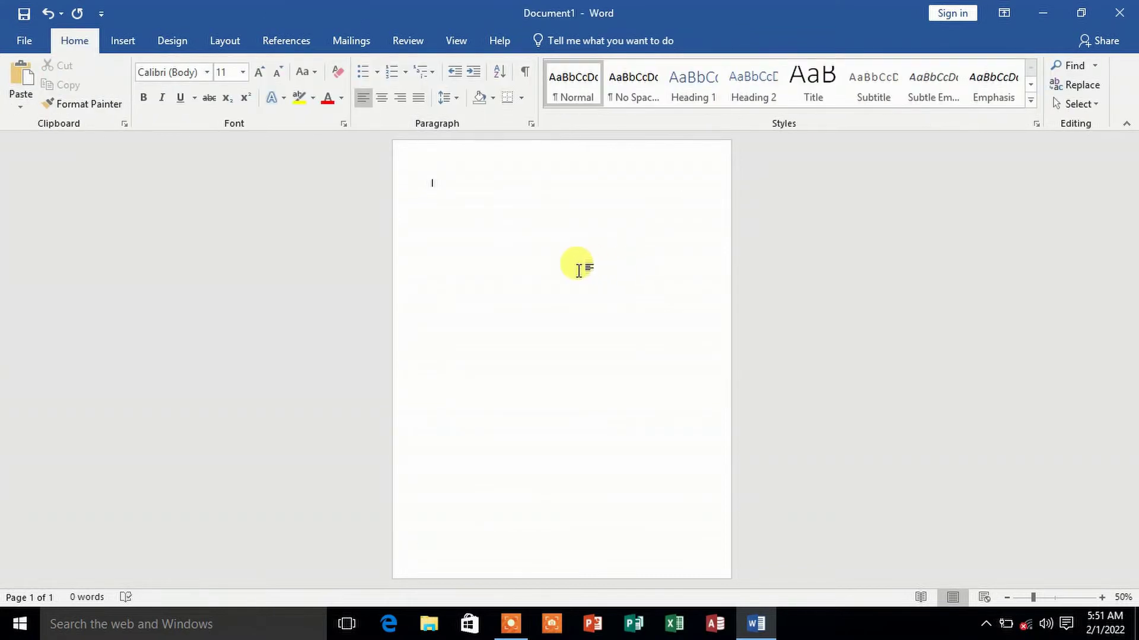
key(ctrl+z)
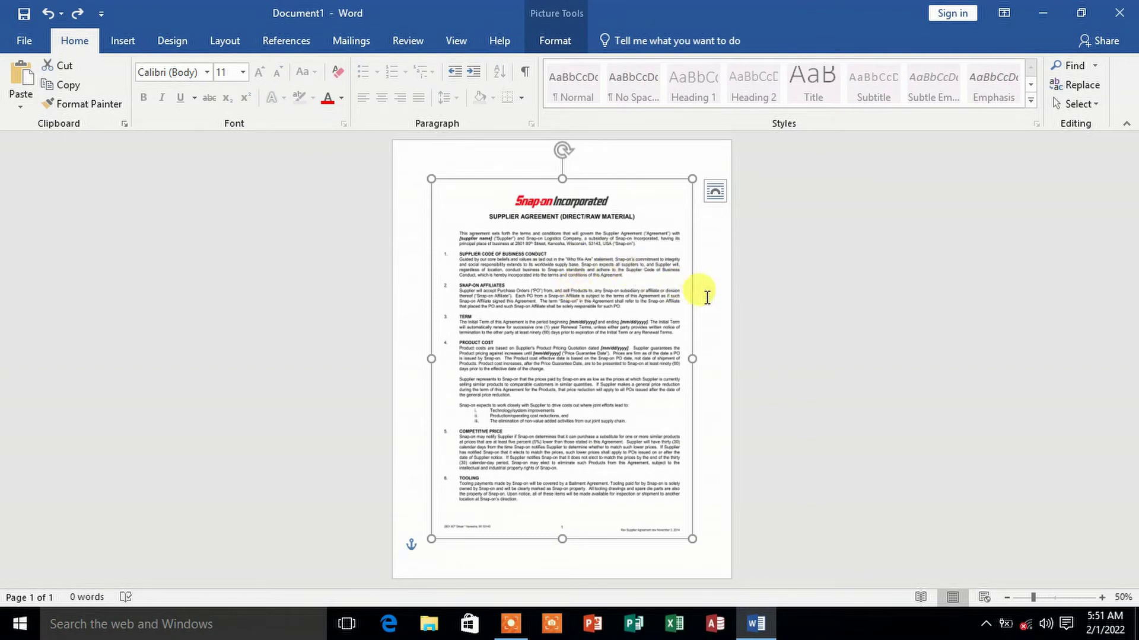
right_click(570, 259)
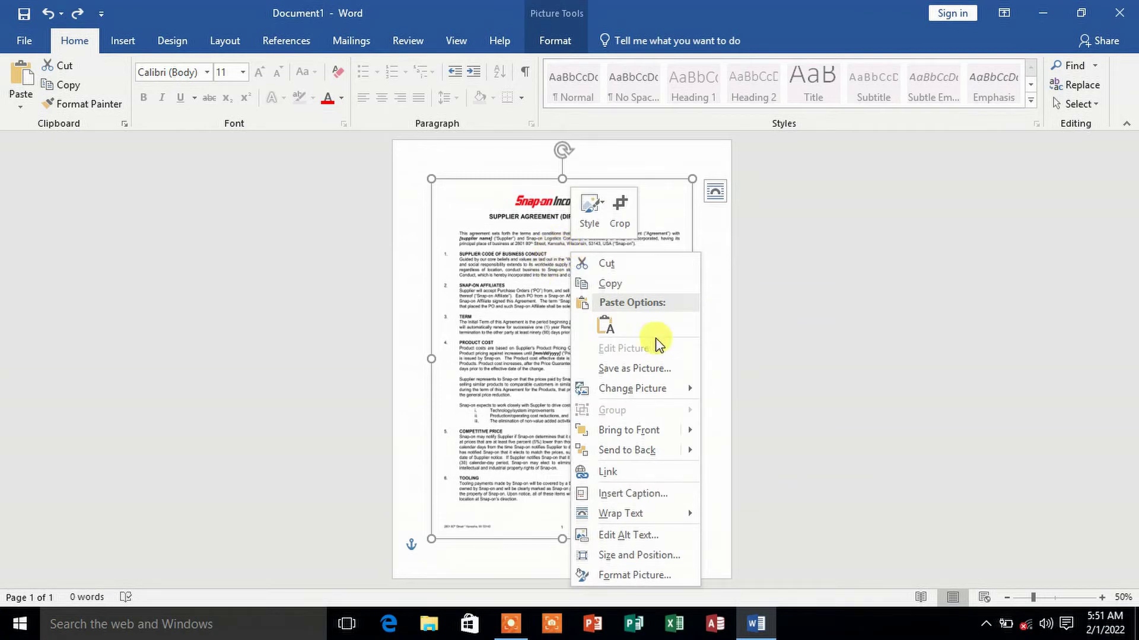
click(603, 260)
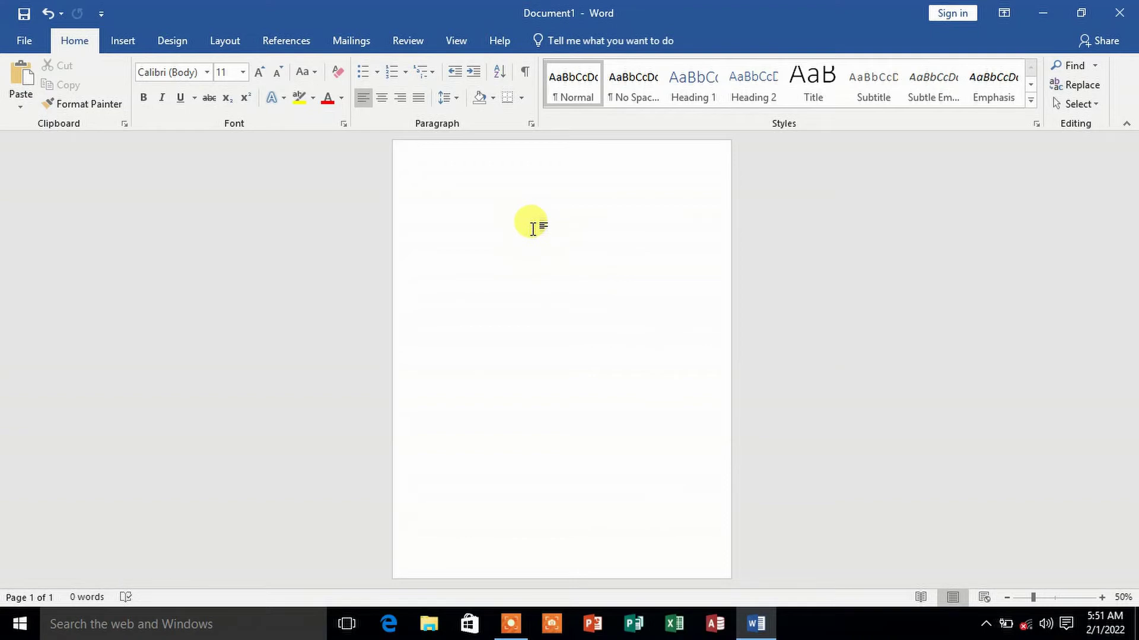
key(ctrl+z)
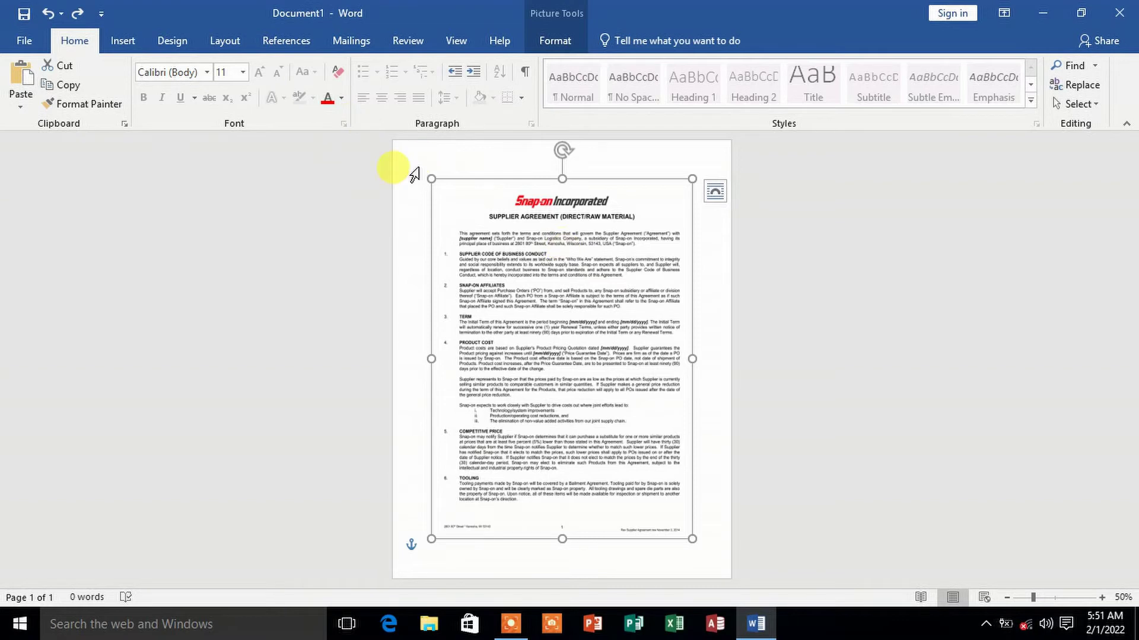
key(ctrl+y)
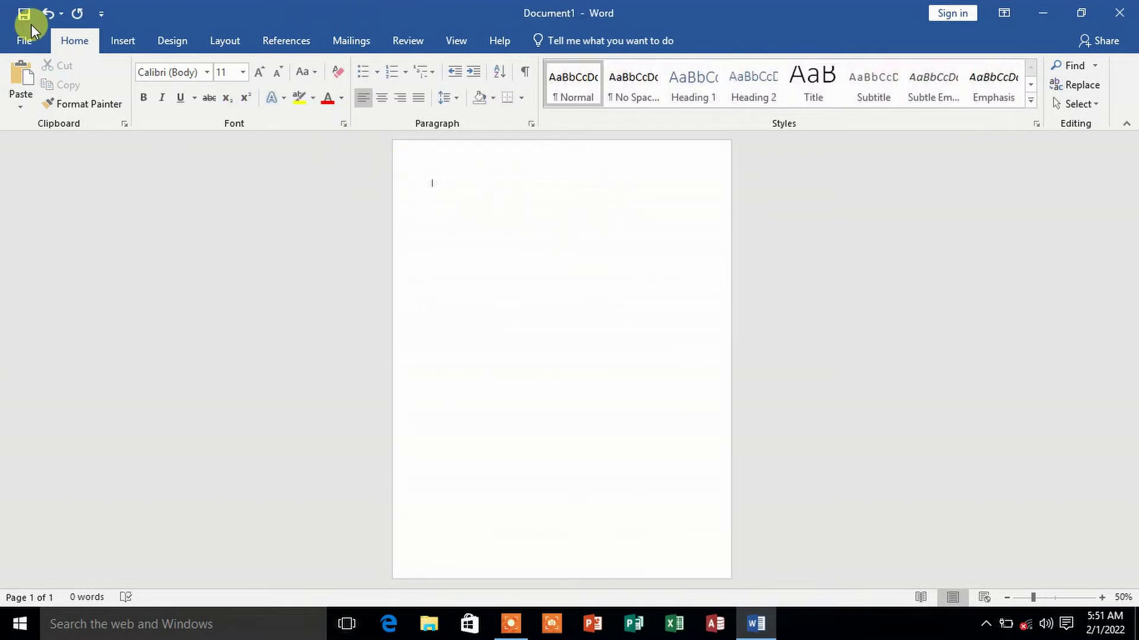
Open Doc1.pdf from the Desktop using File > Open > Browse.
click(23, 42)
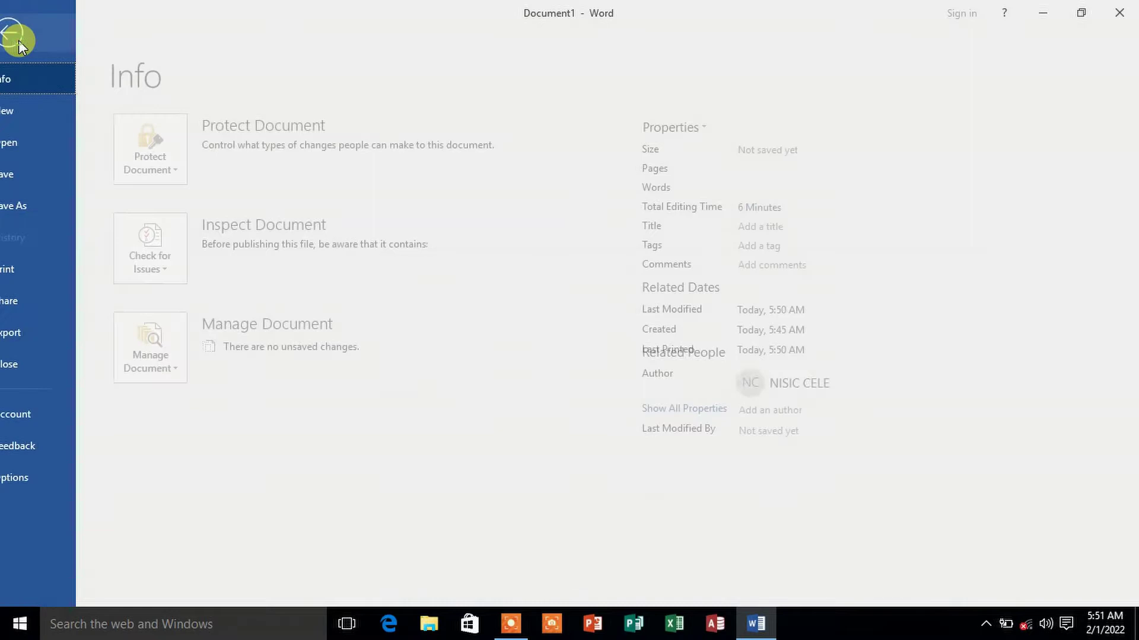
click(25, 31)
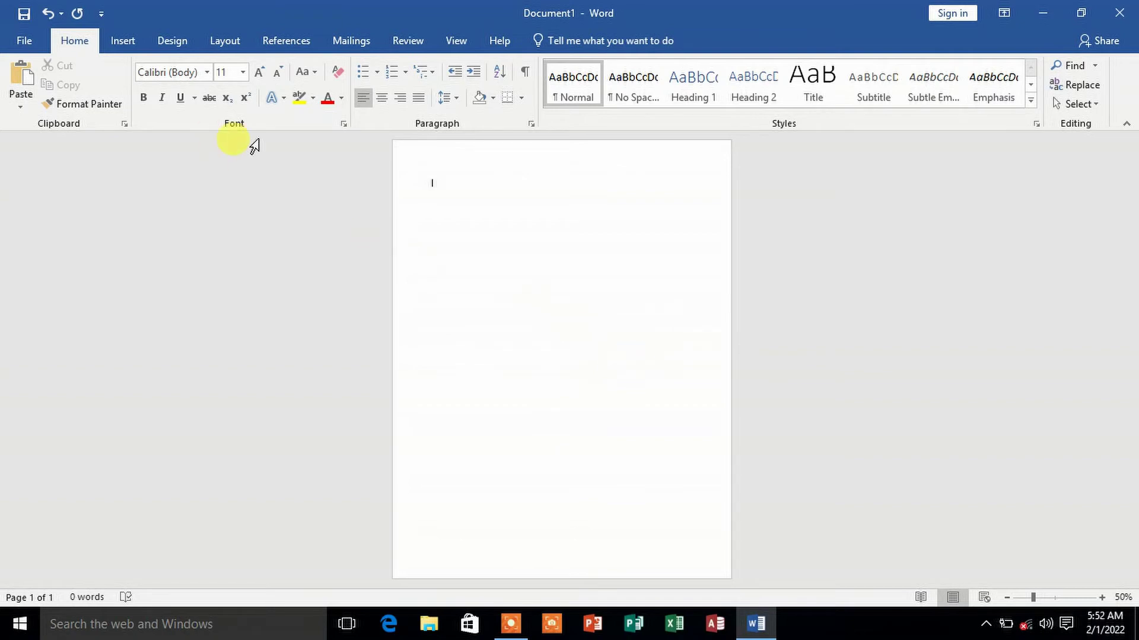
click(25, 41)
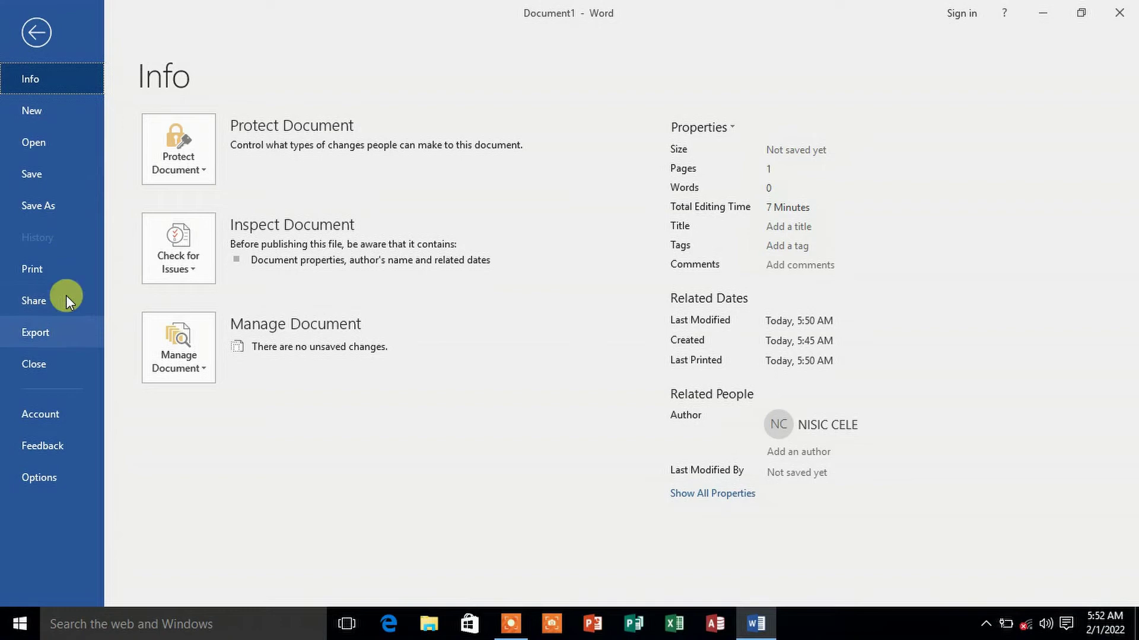
click(41, 143)
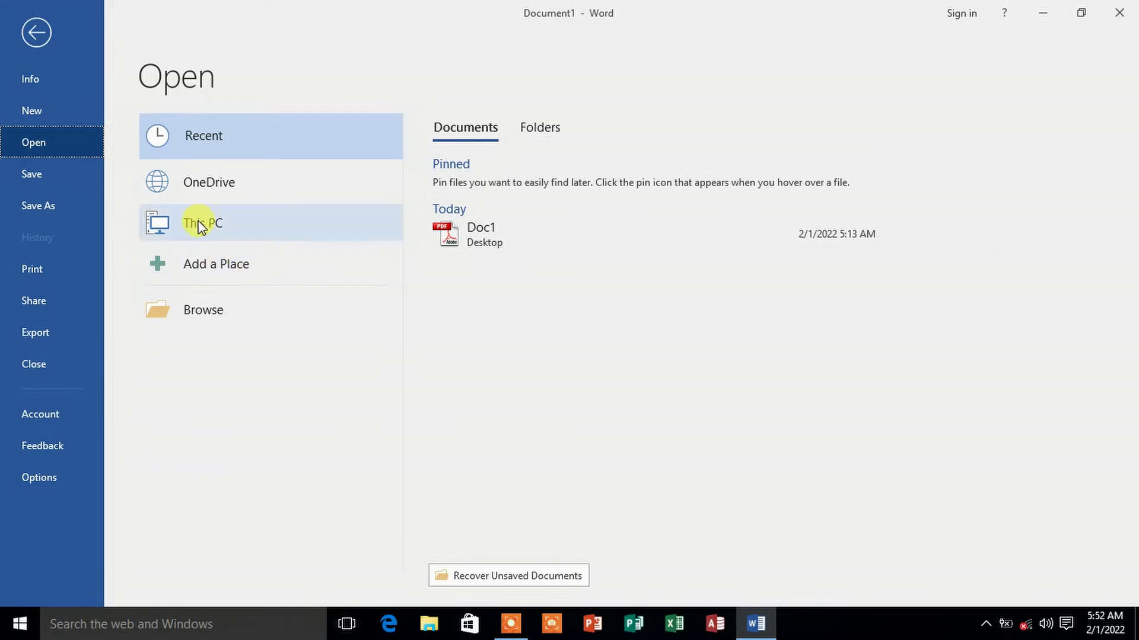
click(201, 310)
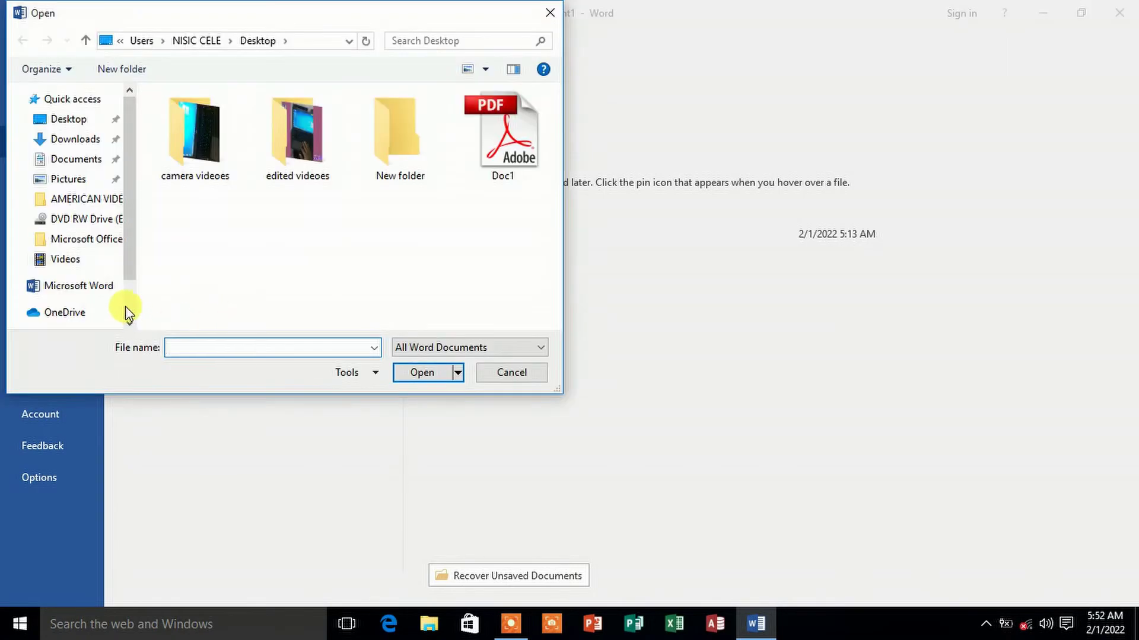
click(83, 125)
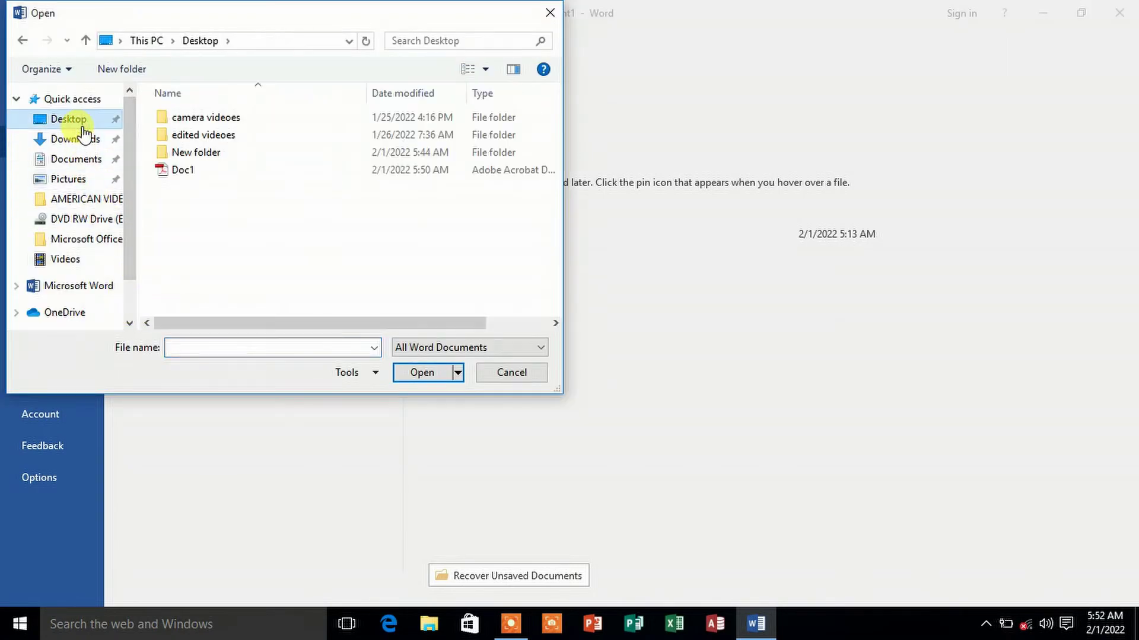
click(196, 173)
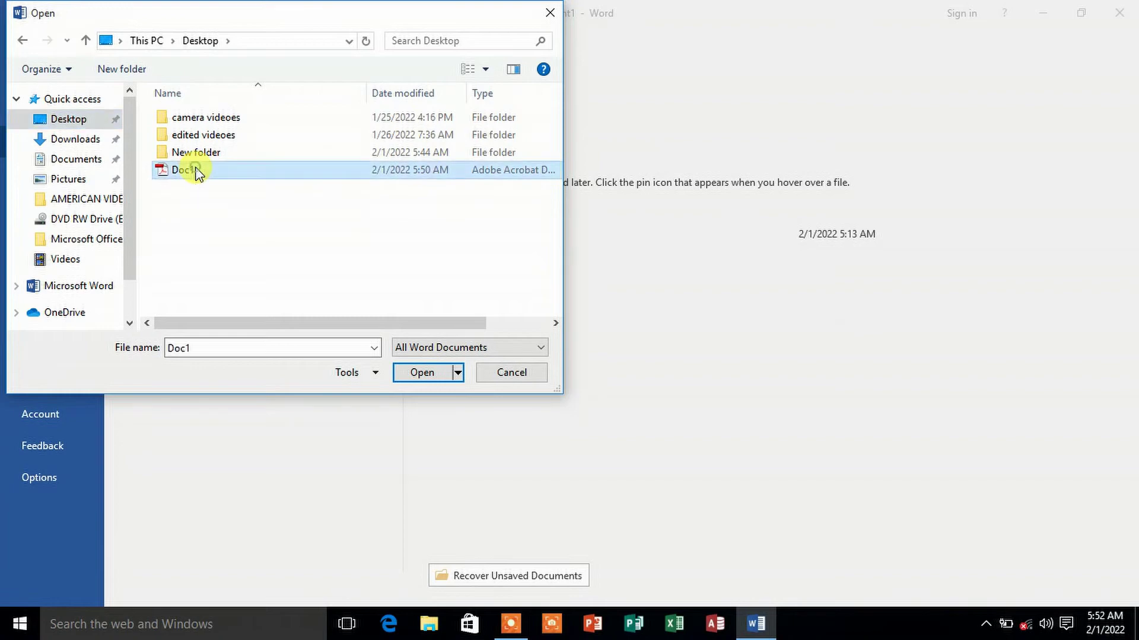
click(424, 375)
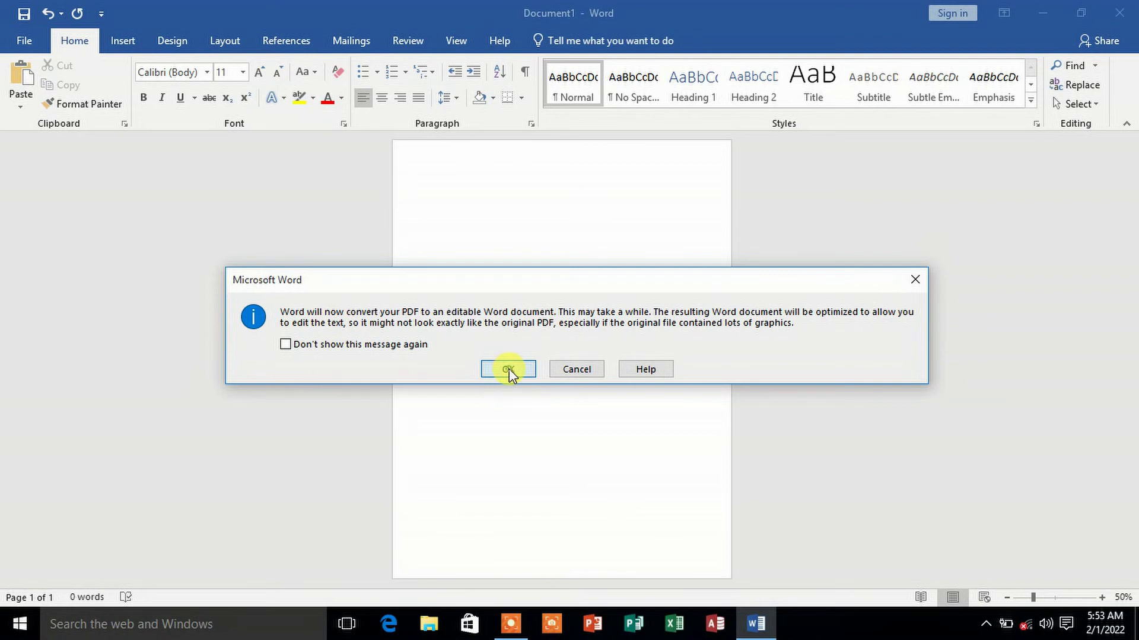
Confirm the conversion so Doc1.pdf becomes editable Snap-on agreement text.
click(509, 369)
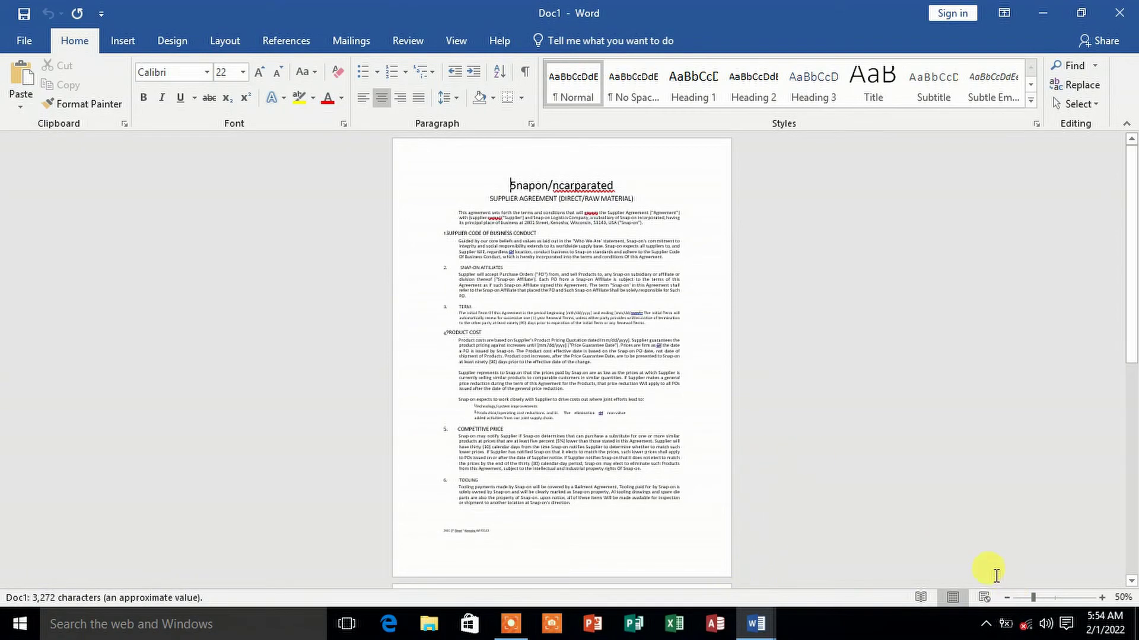
Zoom in and test editing by deleting and undoing the spaces after 'This' in the first sentence.
drag(1033, 598, 1055, 598)
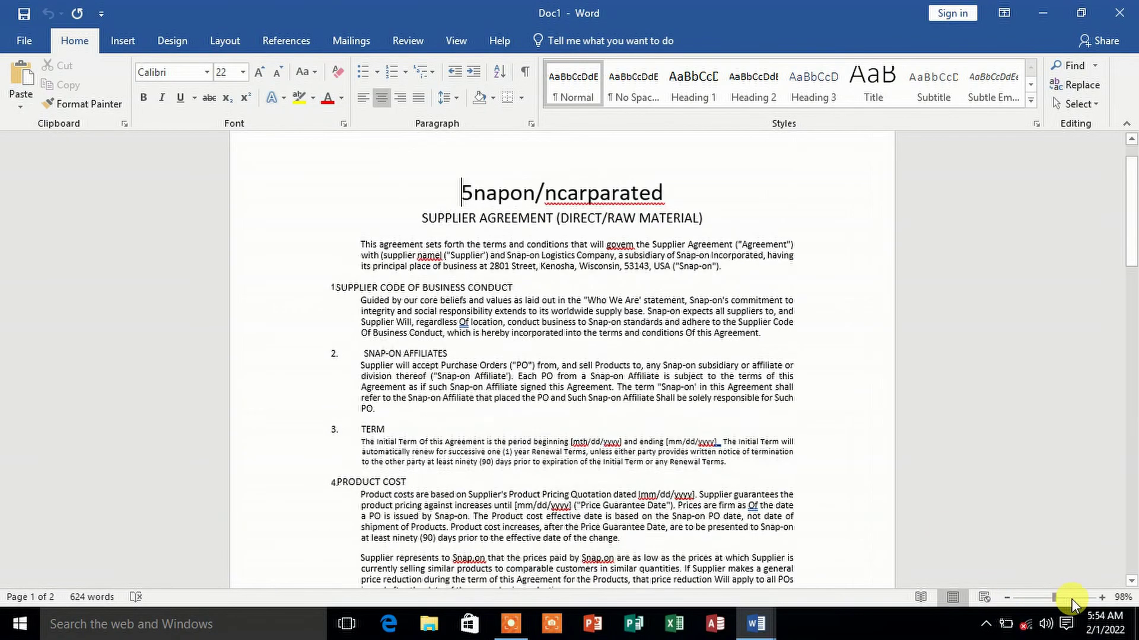
click(1072, 599)
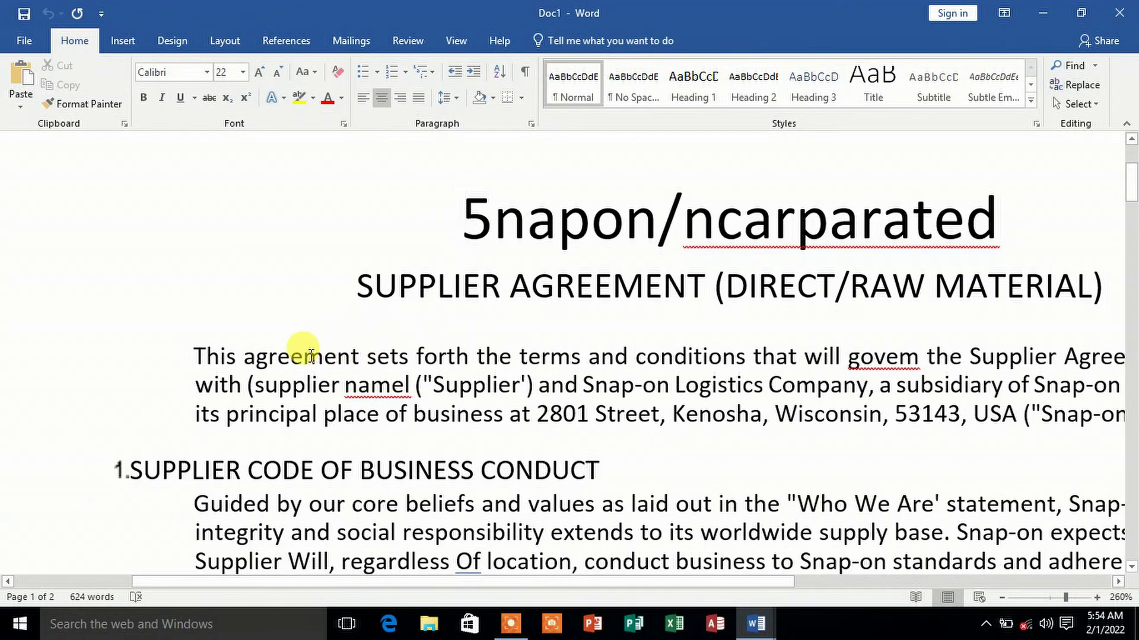
drag(311, 355, 590, 356)
click(255, 356)
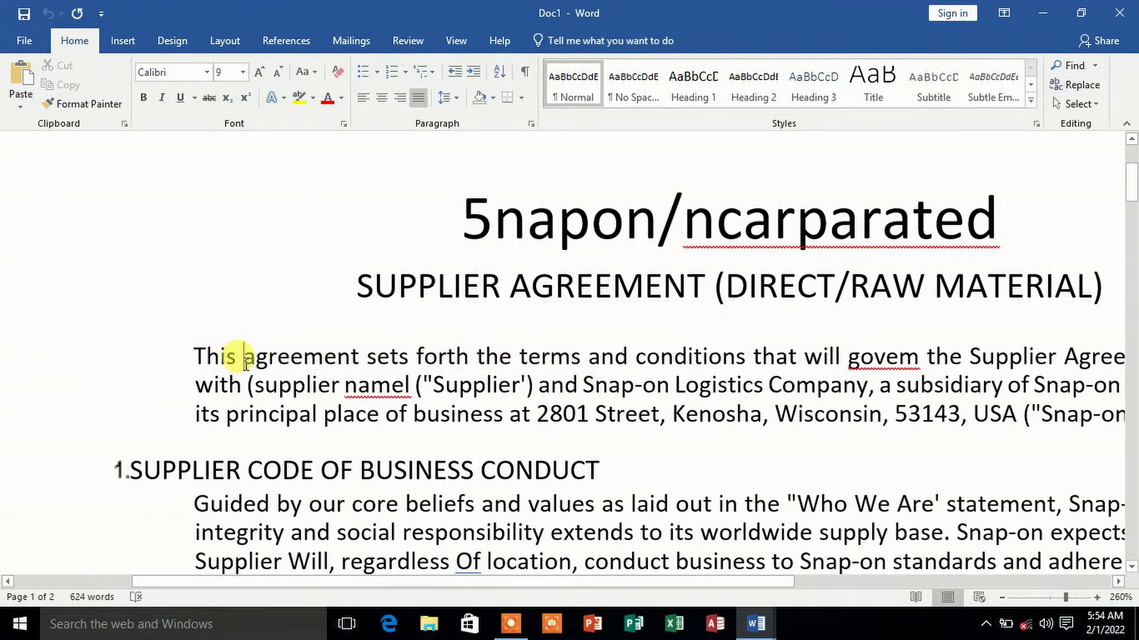
key(BackSpace)
key(BackSpace)
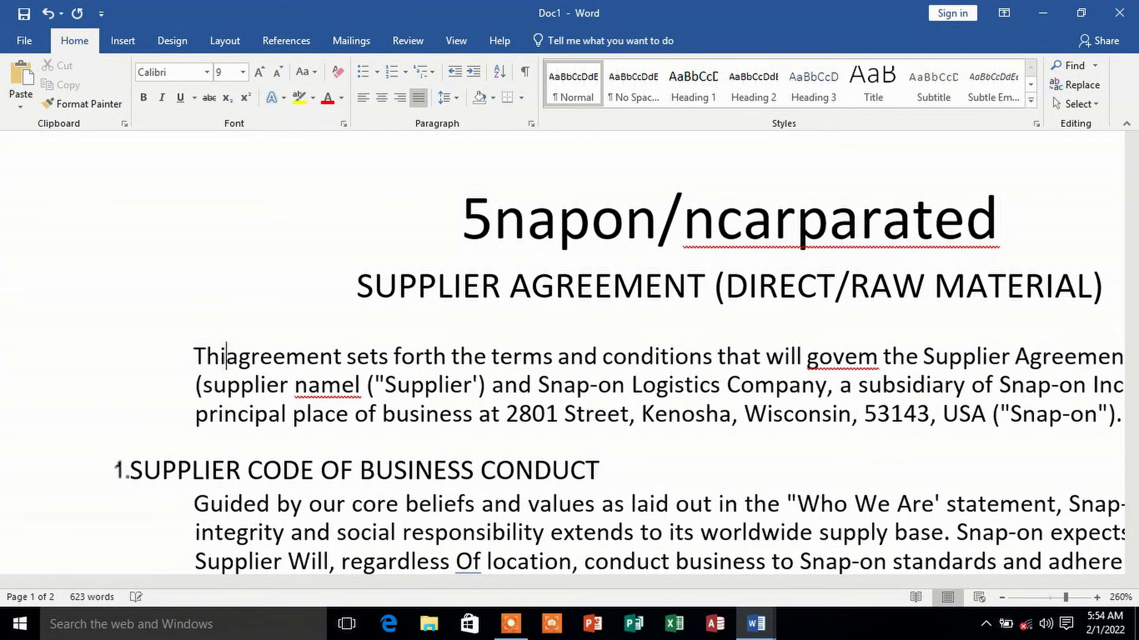
key(ctrl+z)
key(ctrl+z)
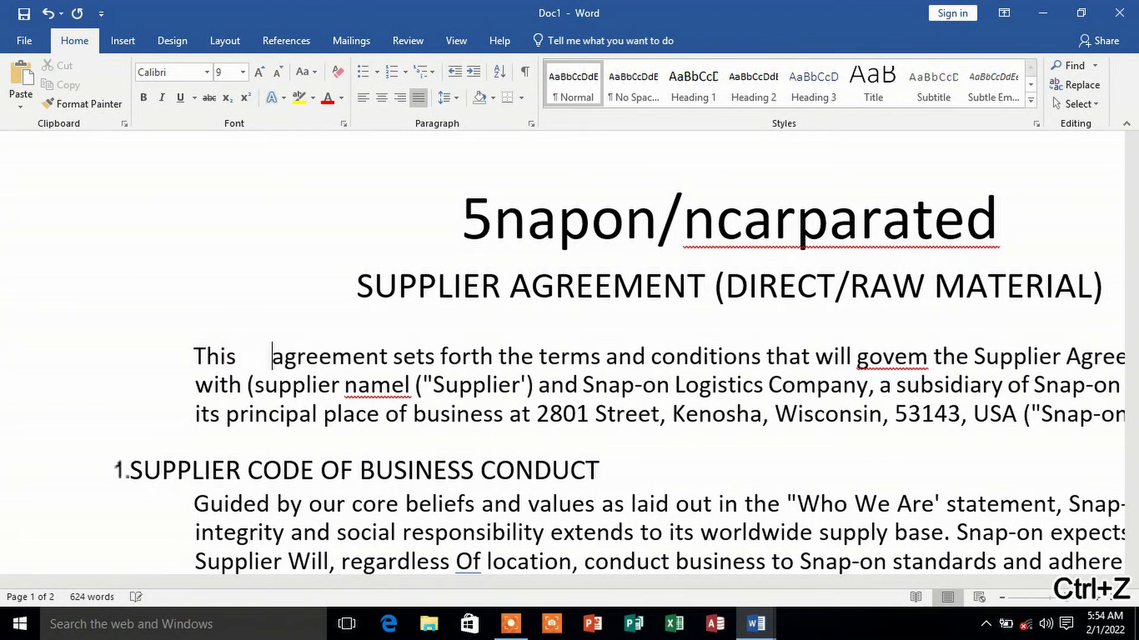
key(BackSpace)
key(BackSpace)
key(BackSpace)
key(BackSpace)
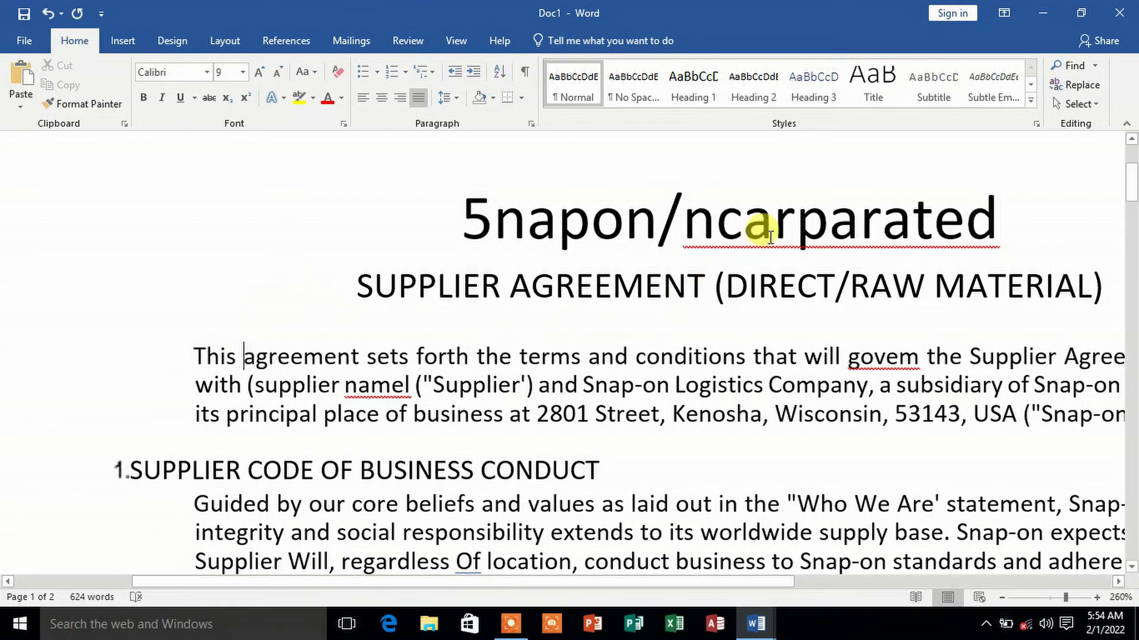
Check spelling suggestions for the misread title word, then zoom back out to a readable whole page.
right_click(770, 246)
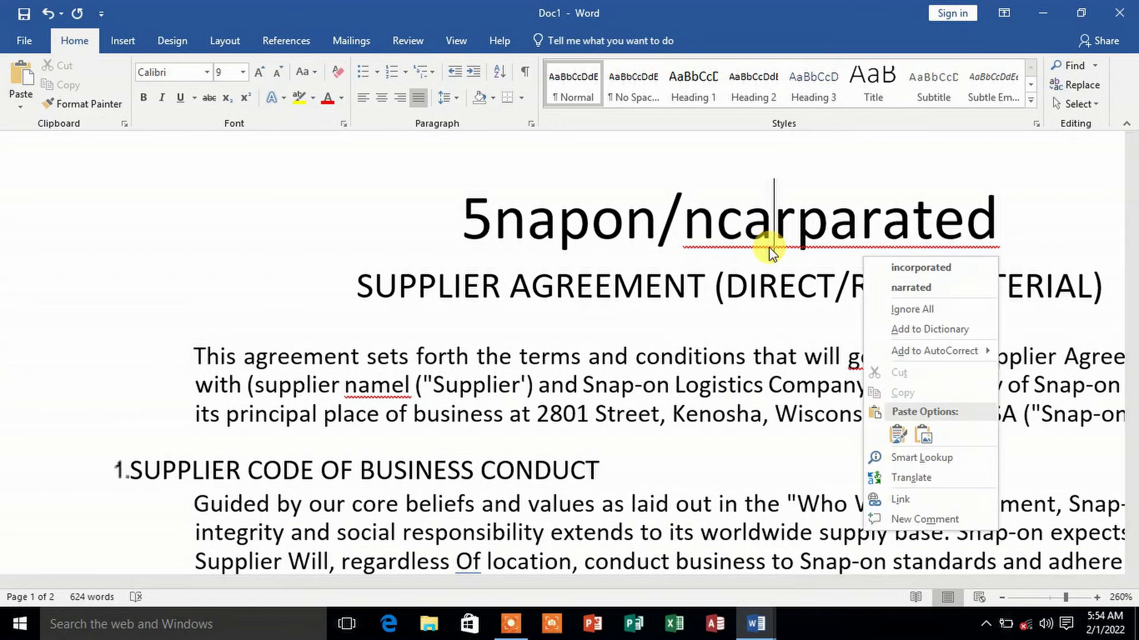
click(869, 184)
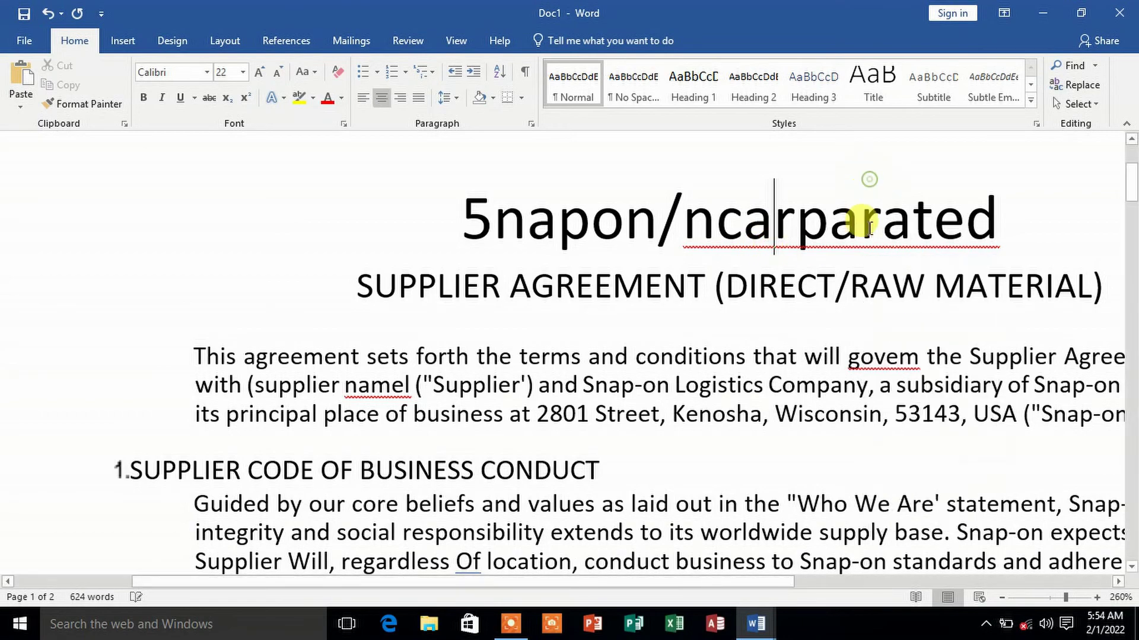
click(1002, 598)
click(1002, 597)
click(1002, 598)
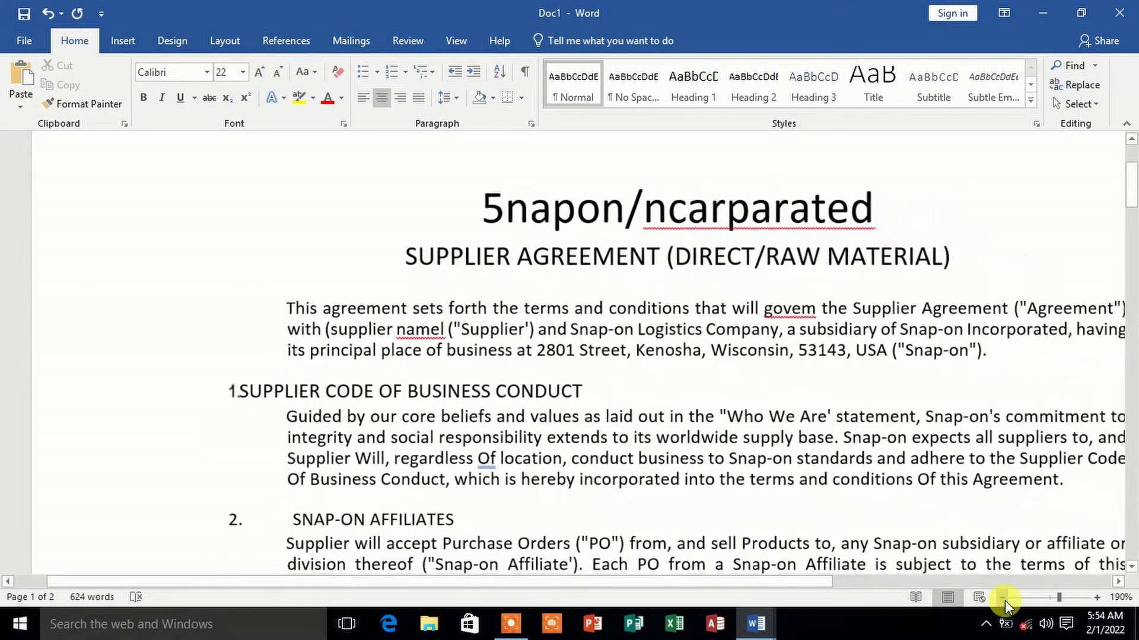
click(1005, 600)
click(1004, 600)
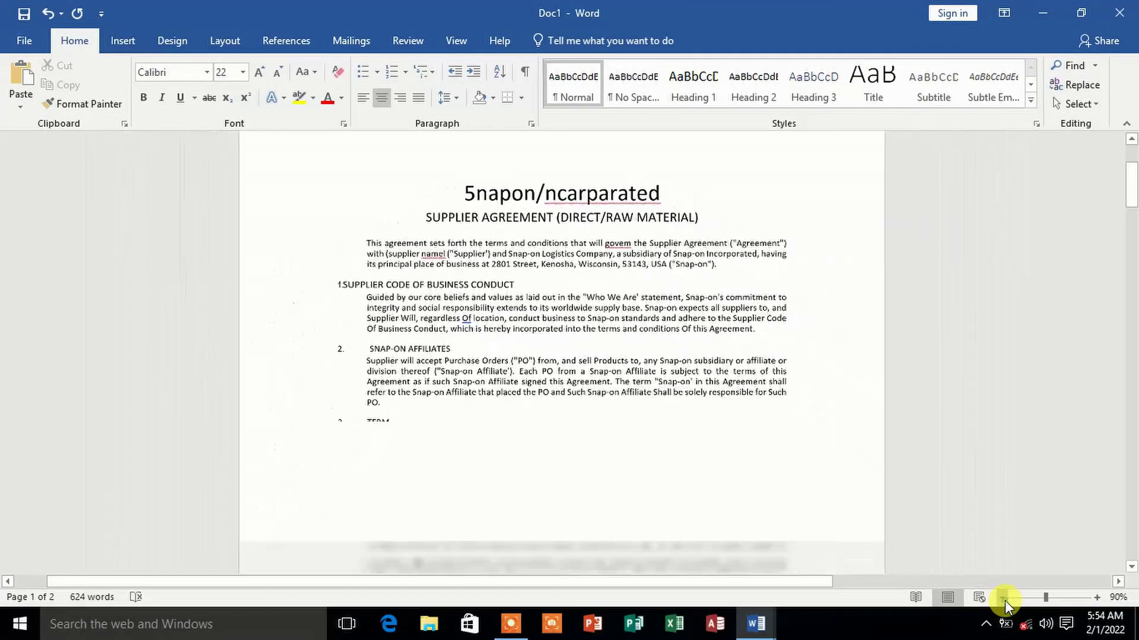
click(1005, 600)
click(1004, 600)
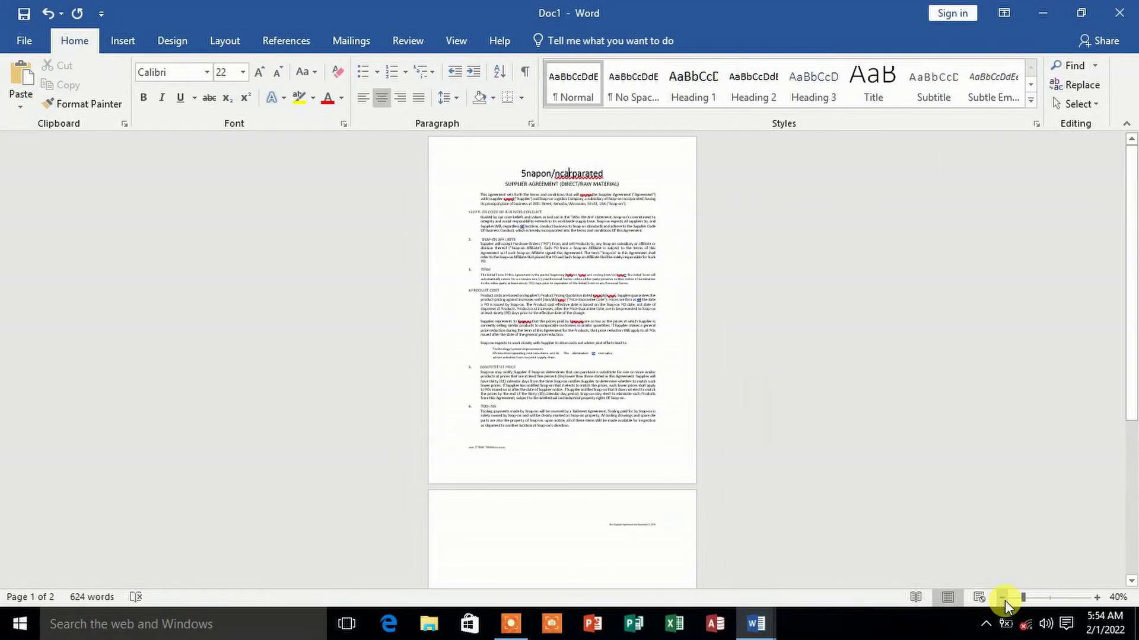
click(1096, 598)
click(1096, 598)
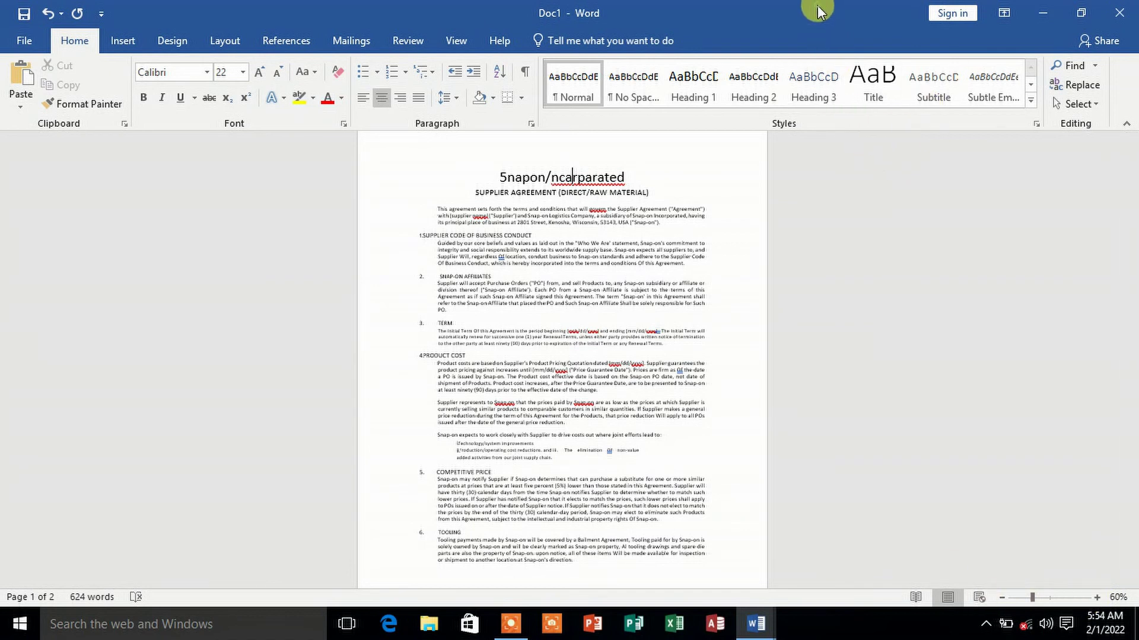
Restore and minimize Doc1, then close the blank Document1 with Don't Save.
drag(827, 38, 849, 37)
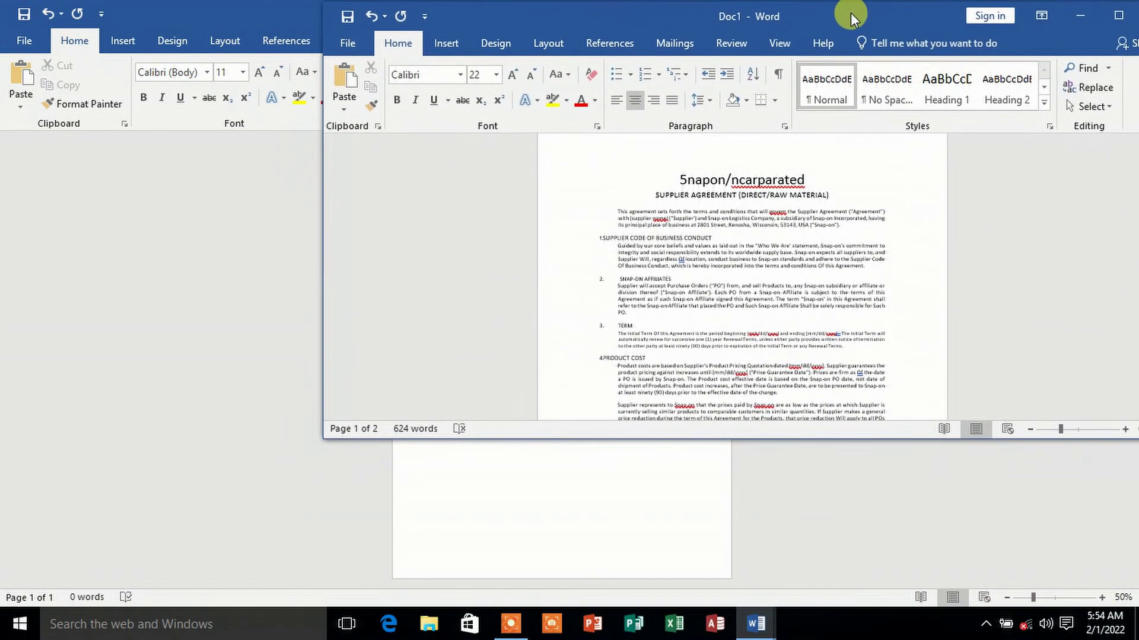
click(341, 6)
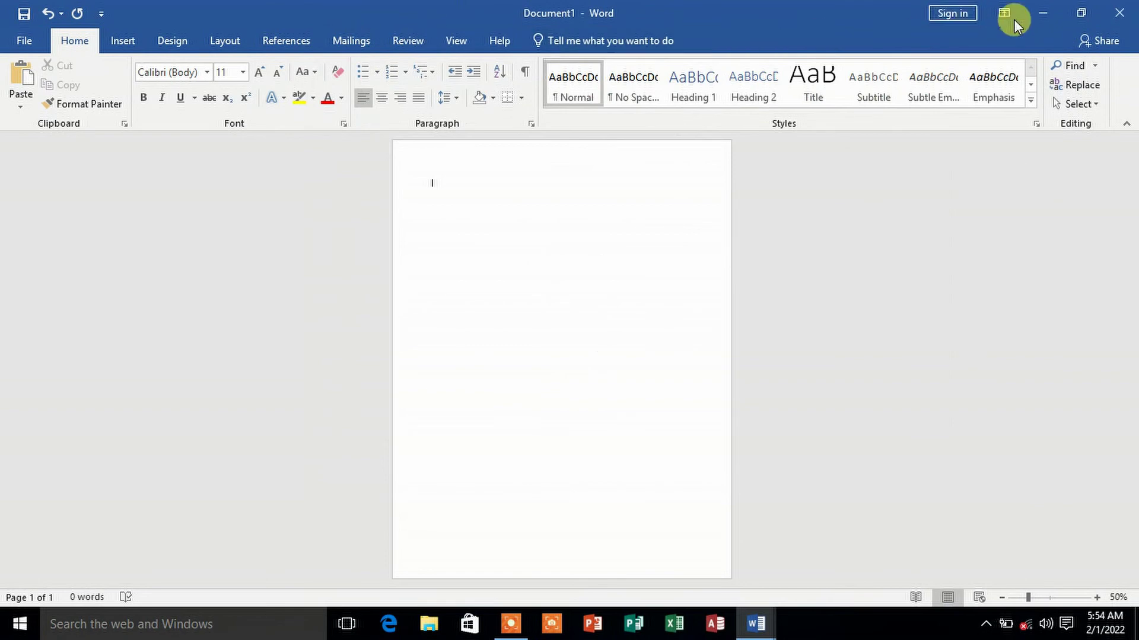
click(1119, 13)
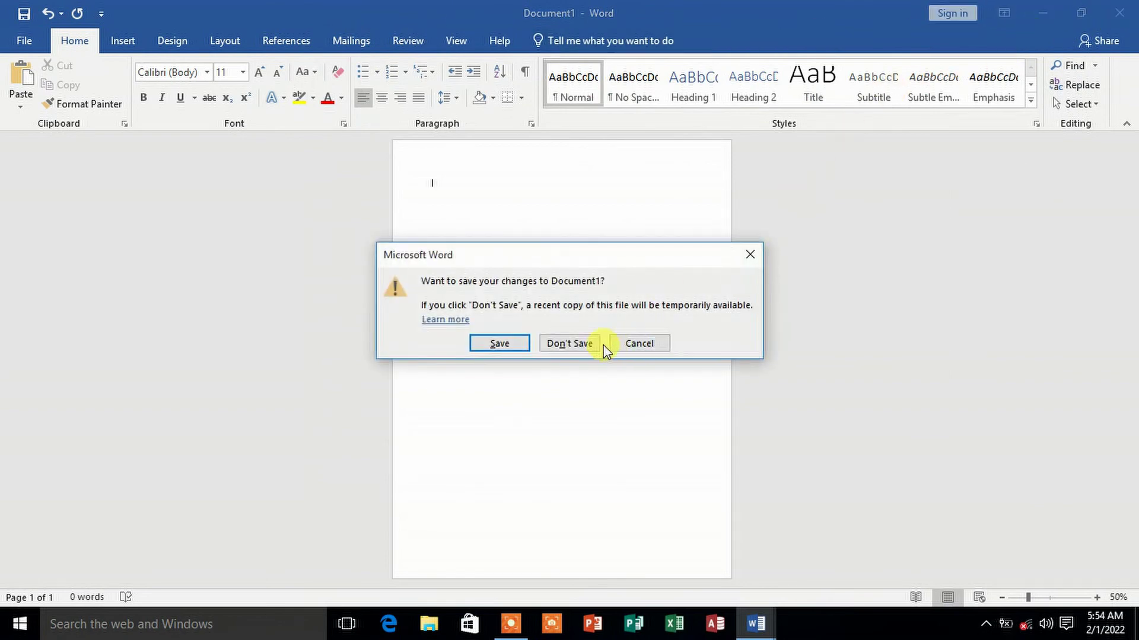
click(578, 345)
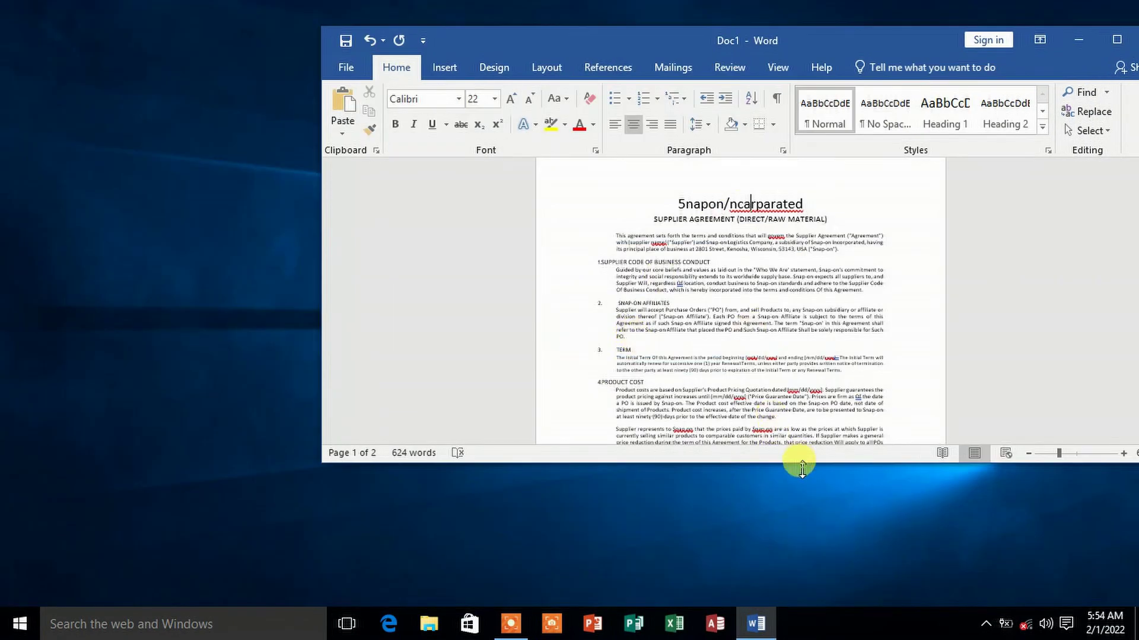
Resize Doc1 to a full-height, narrower window and refresh the desktop.
drag(802, 469, 775, 593)
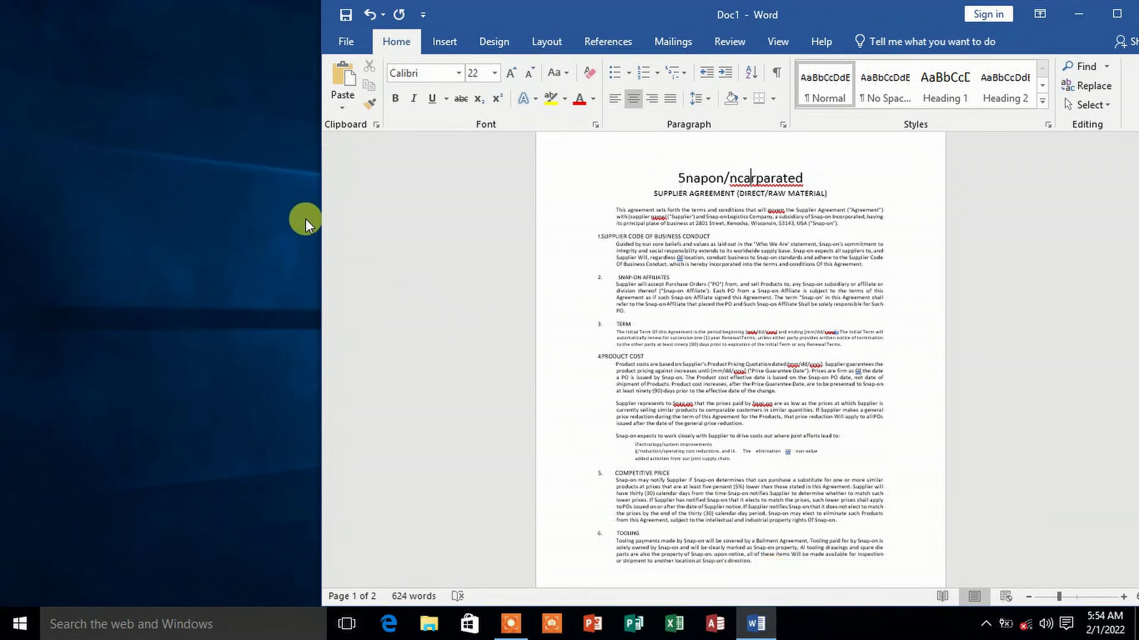
drag(323, 212, 677, 212)
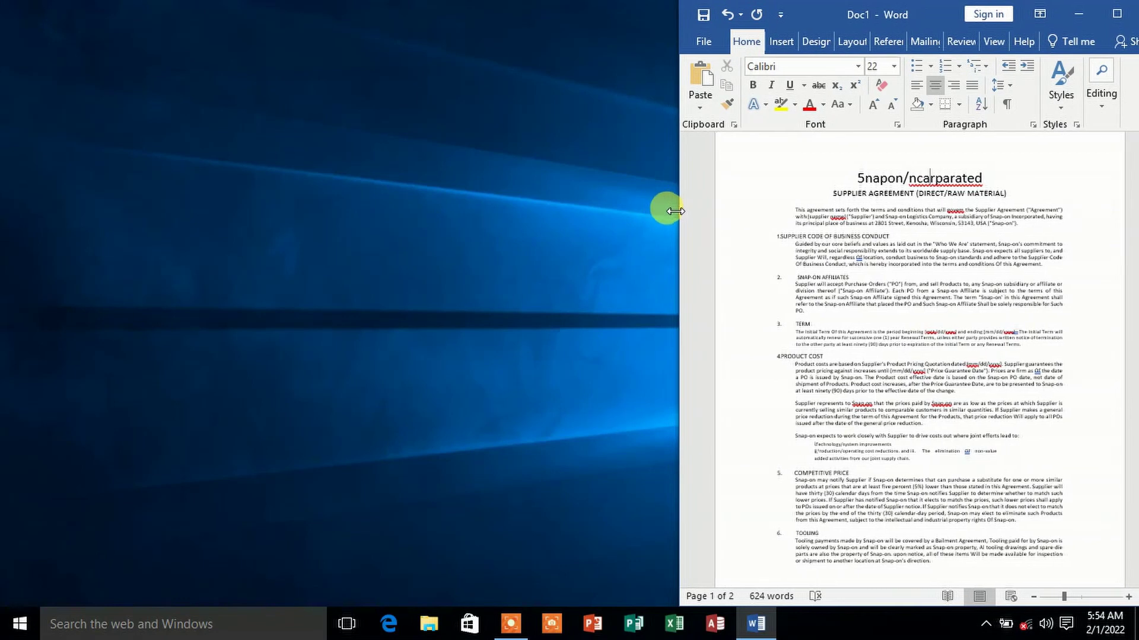
right_click(261, 188)
click(300, 241)
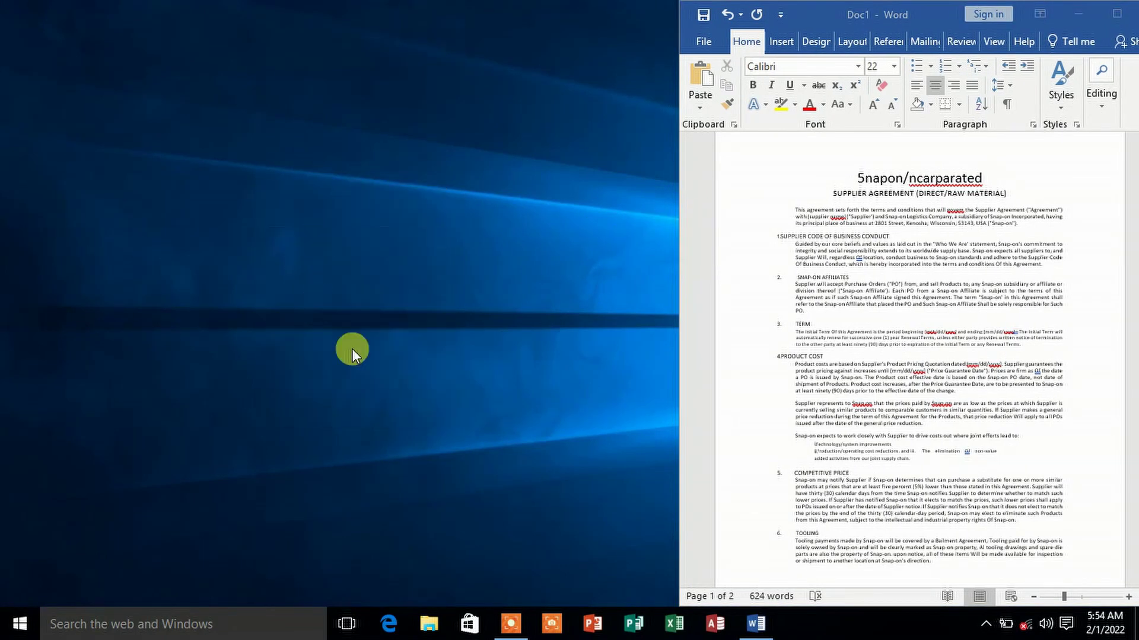
Open the scanned agreement PNG from the Documents folder with Microsoft Office 2010.
click(426, 631)
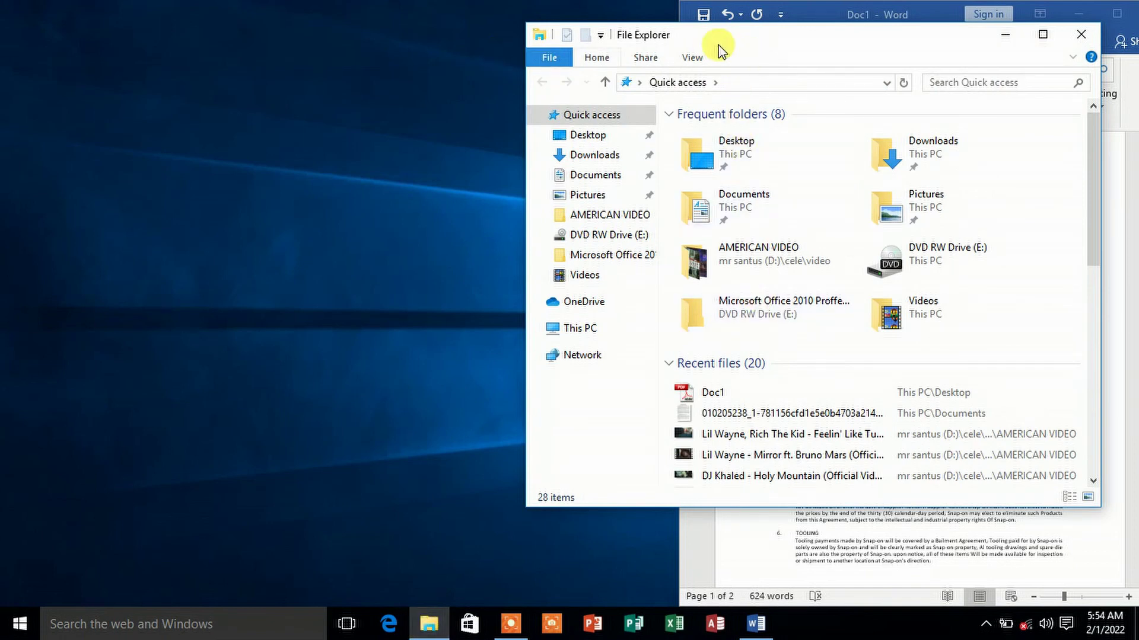
drag(719, 49, 328, 58)
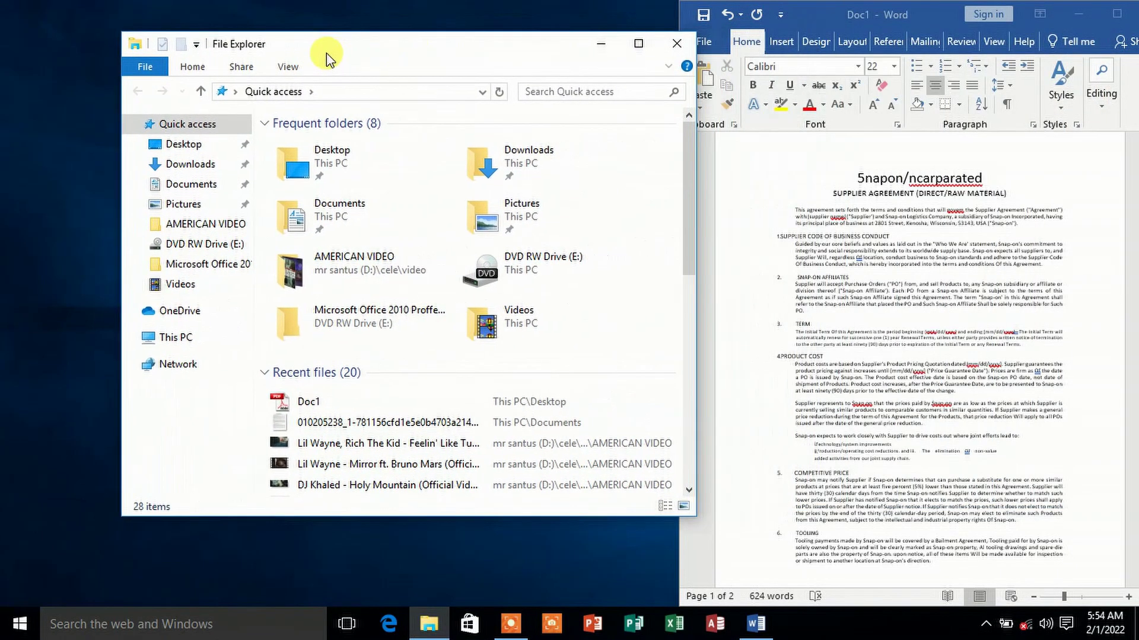
double_click(315, 203)
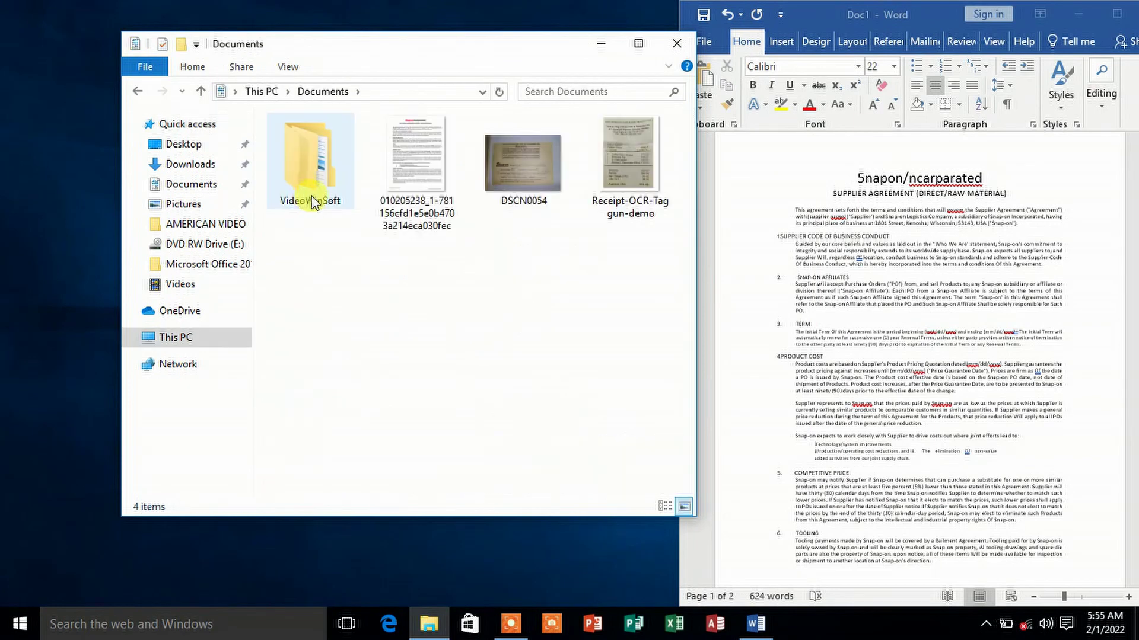
double_click(413, 145)
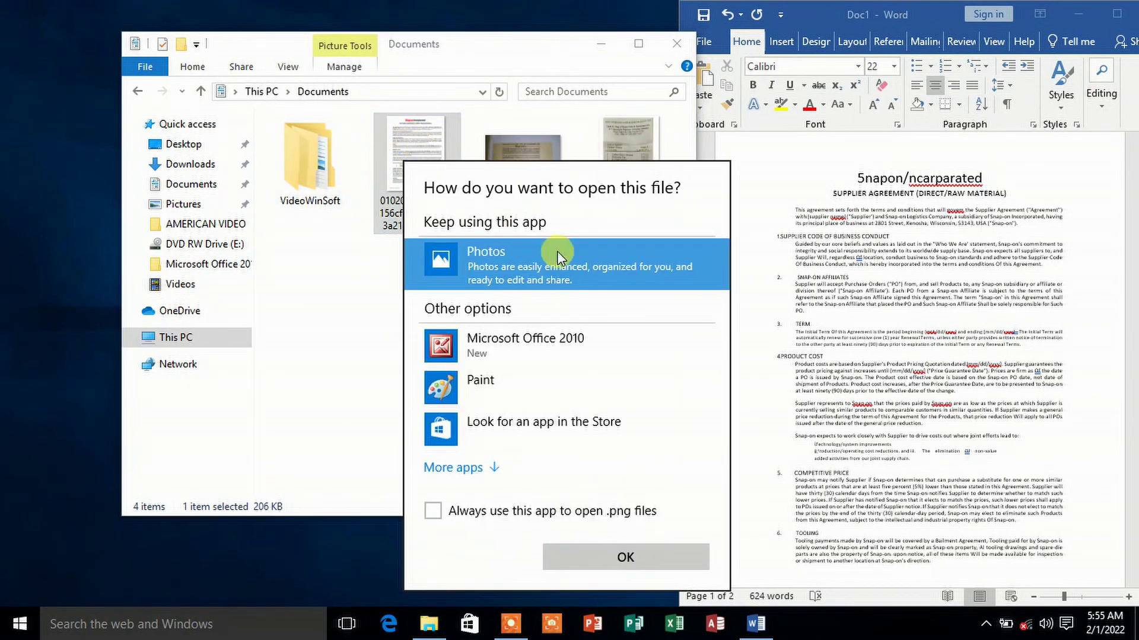
click(498, 343)
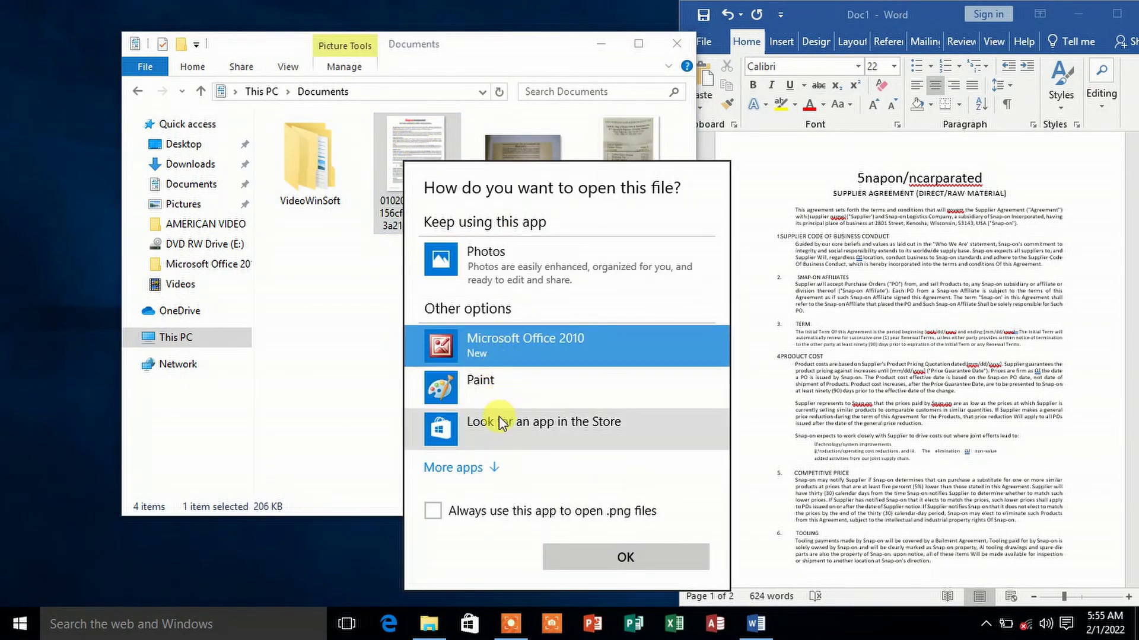